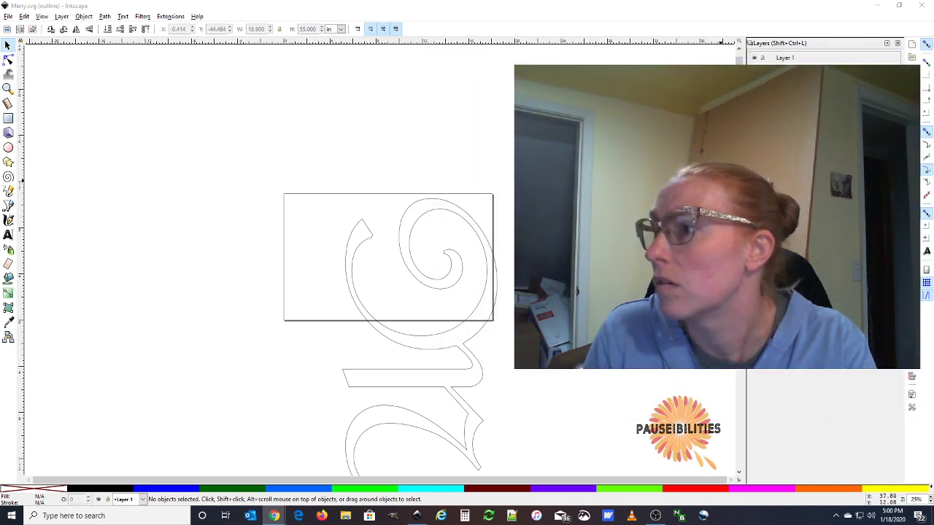
pyautogui.moveTo(730, 137); pyautogui.dragTo(187, 141)
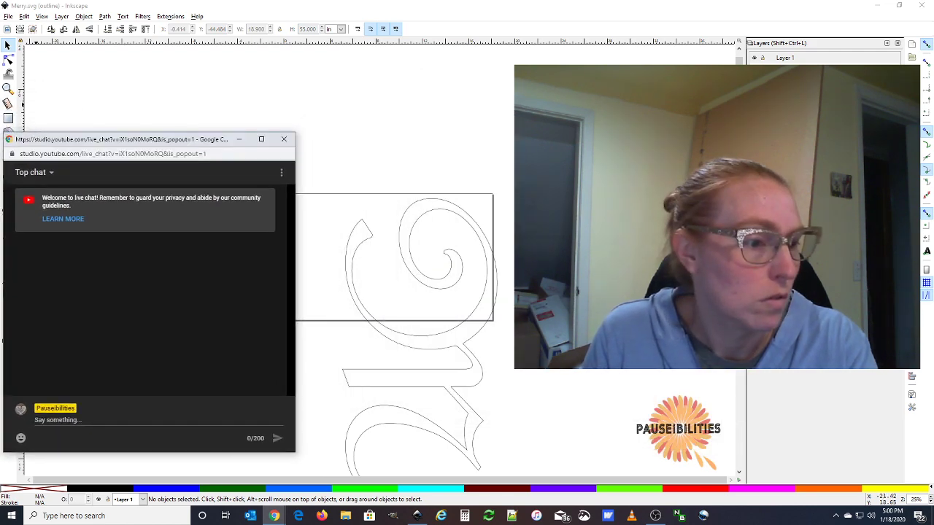
pyautogui.hotkey('alt', 'Tab')
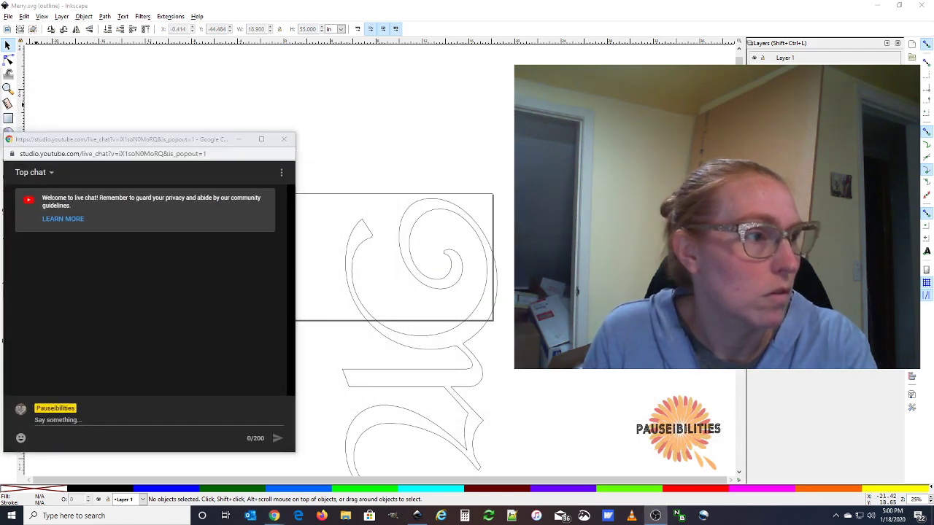
pyautogui.moveTo(133, 139); pyautogui.dragTo(933, 124)
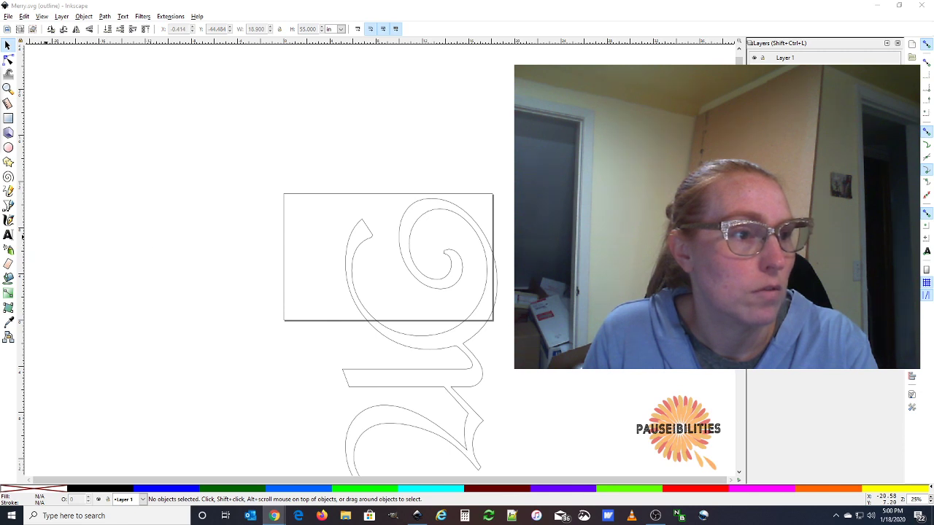
pyautogui.click(22, 236)
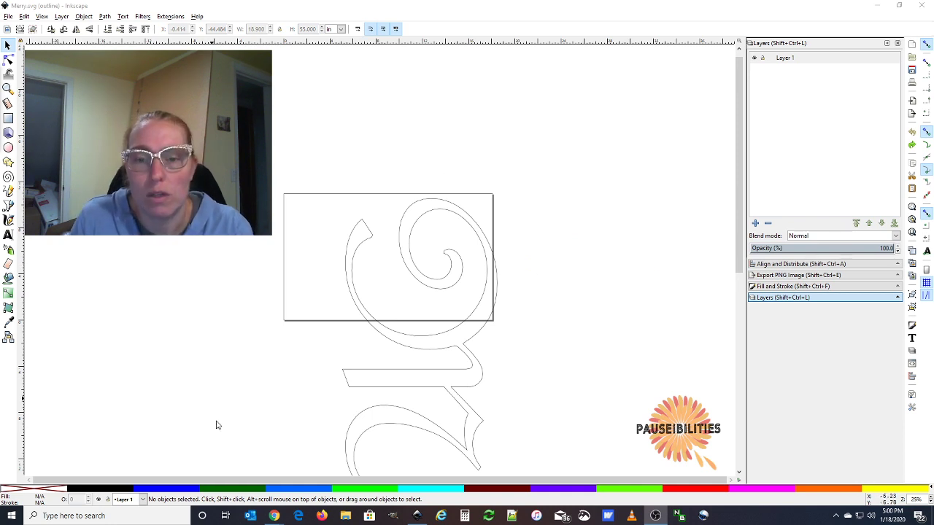
pyautogui.scroll(-3, 514, 255)
pyautogui.keyDown('ctrl'); pyautogui.scroll(-4, 535, 234); pyautogui.keyUp('ctrl')
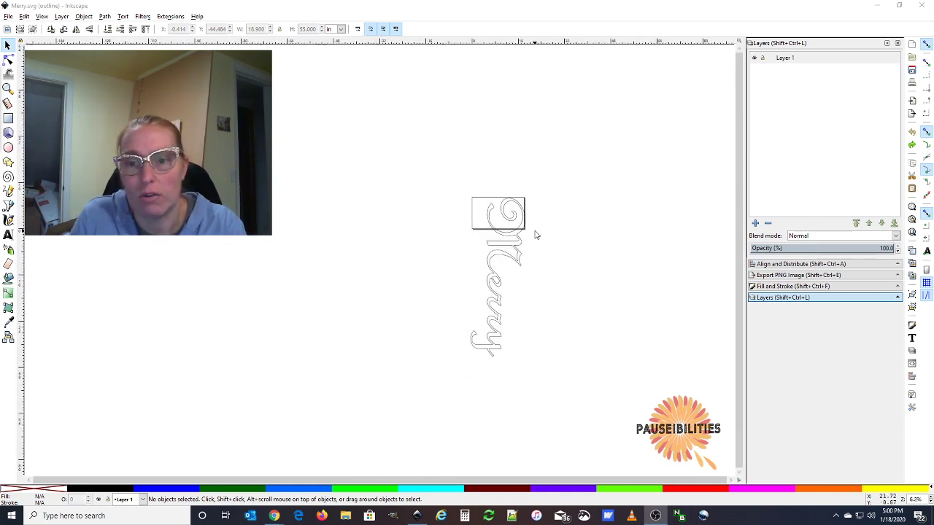
pyautogui.keyDown('ctrl'); pyautogui.scroll(1, 535, 234); pyautogui.keyUp('ctrl')
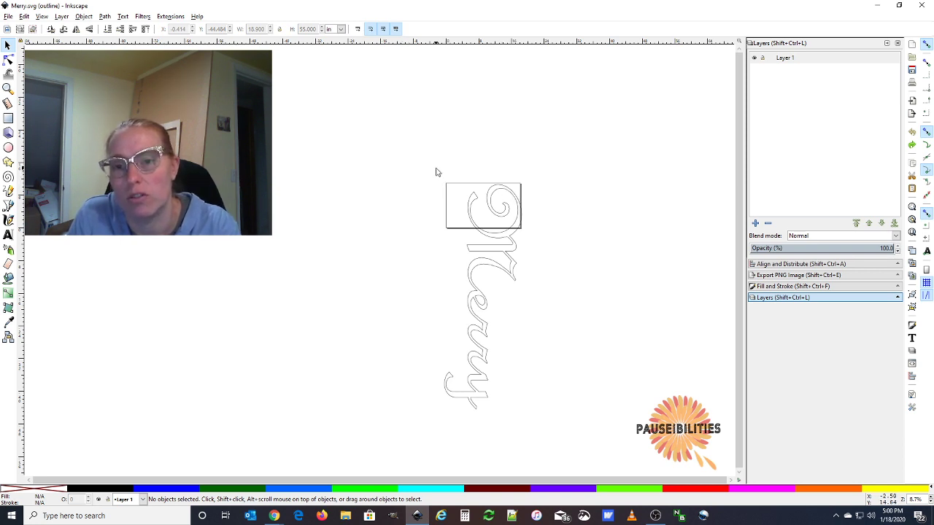
pyautogui.moveTo(437, 167); pyautogui.dragTo(564, 432)
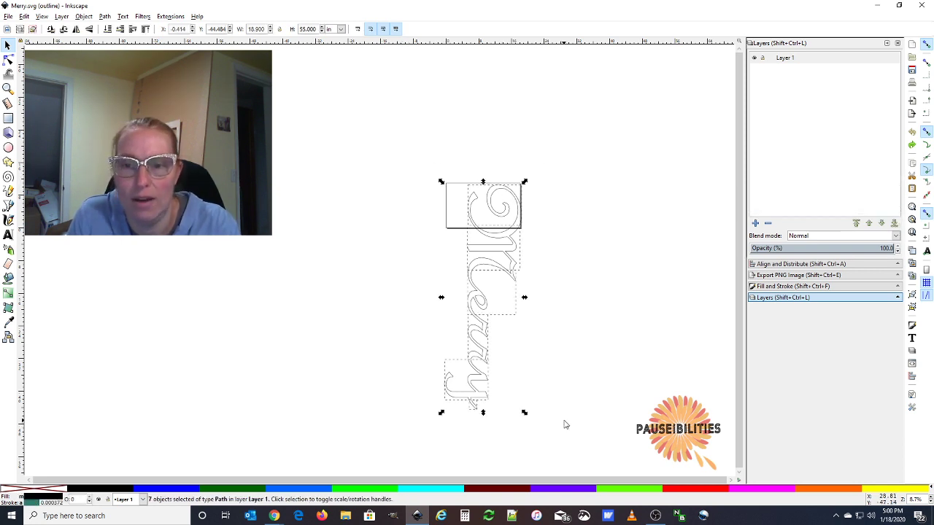
pyautogui.click(397, 273)
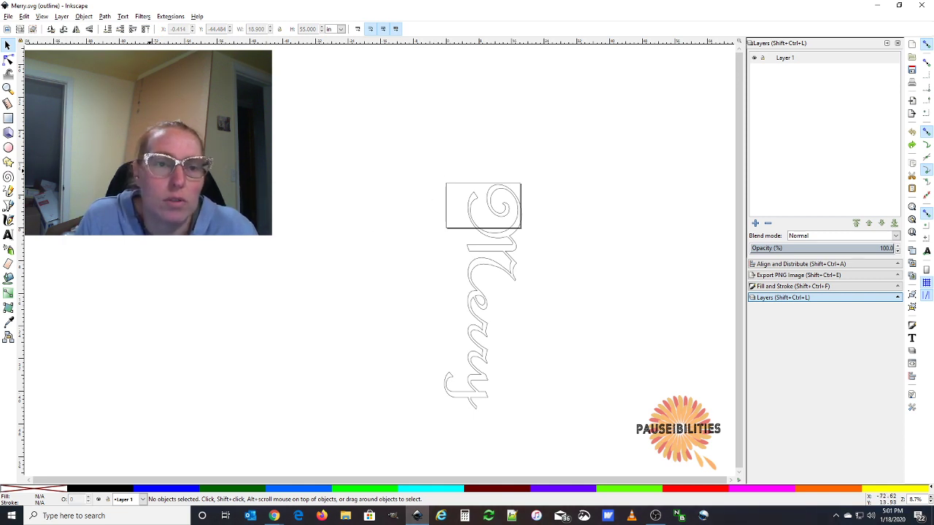
pyautogui.moveTo(363, 159); pyautogui.dragTo(549, 435)
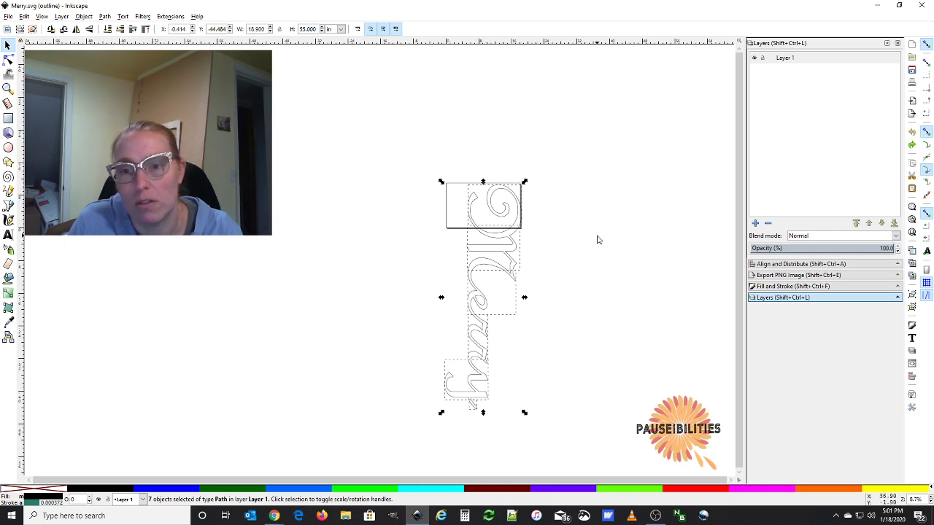
pyautogui.click(543, 212)
pyautogui.keyDown('ctrl'); pyautogui.scroll(1, 543, 222); pyautogui.keyUp('ctrl')
pyautogui.keyDown('ctrl'); pyautogui.scroll(1, 543, 224); pyautogui.keyUp('ctrl')
pyautogui.scroll(-3, 537, 221)
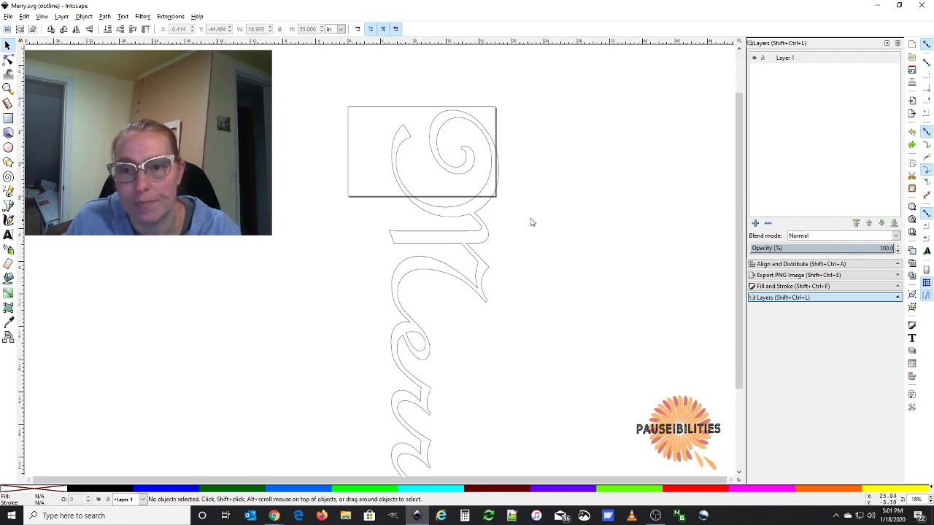
pyautogui.click(491, 148)
pyautogui.moveTo(491, 148); pyautogui.dragTo(385, 104)
pyautogui.hotkey('ctrl', 'z')
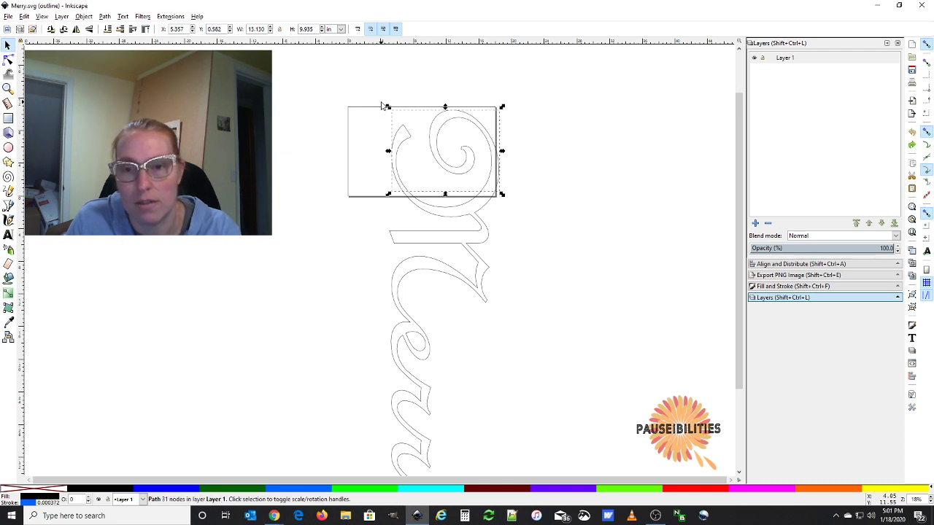
pyautogui.press('Escape')
pyautogui.scroll(-1, 308, 177)
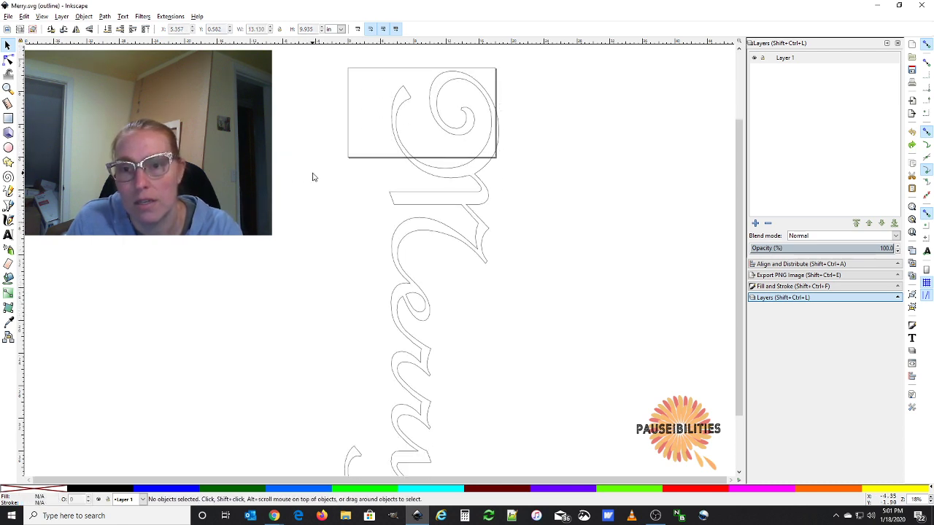
pyautogui.click(474, 129)
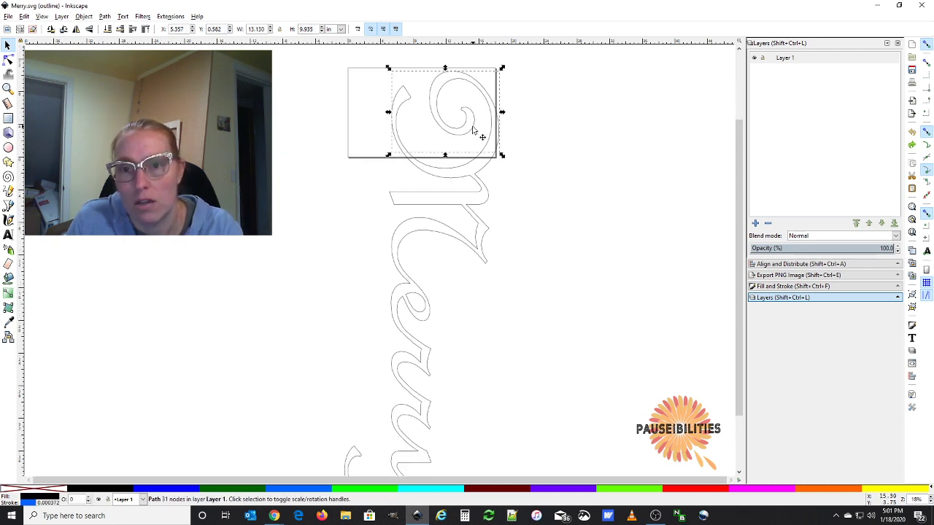
pyautogui.click(482, 205)
pyautogui.click(400, 267)
pyautogui.scroll(-1, 439, 310)
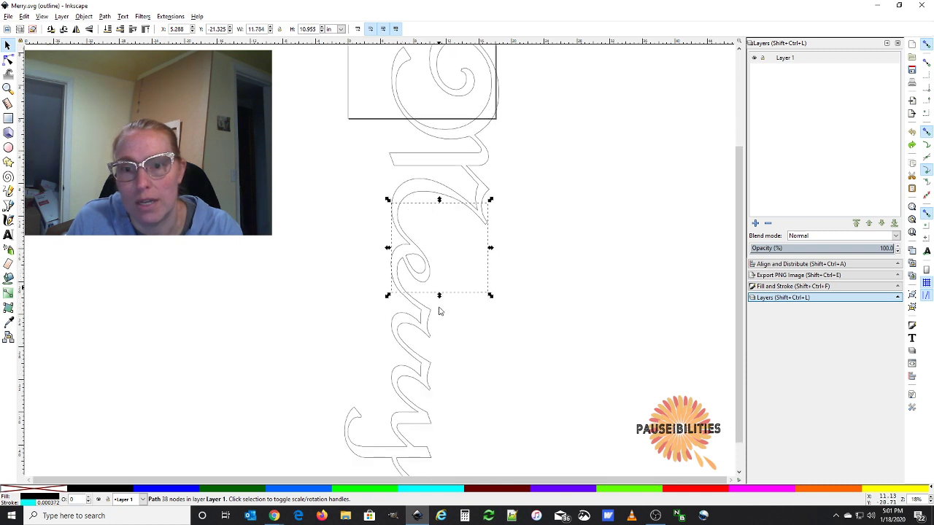
pyautogui.click(427, 312)
pyautogui.scroll(-2, 427, 314)
pyautogui.click(410, 332)
pyautogui.click(407, 400)
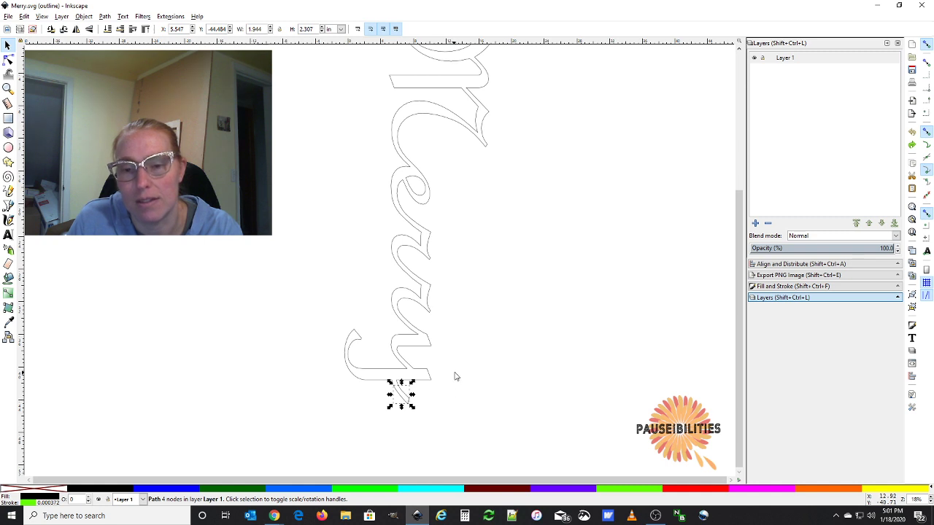
pyautogui.click(516, 212)
pyautogui.scroll(2, 516, 212)
pyautogui.keyDown('ctrl'); pyautogui.scroll(-2, 516, 212); pyautogui.keyUp('ctrl')
pyautogui.keyDown('ctrl'); pyautogui.scroll(2, 516, 211); pyautogui.keyUp('ctrl')
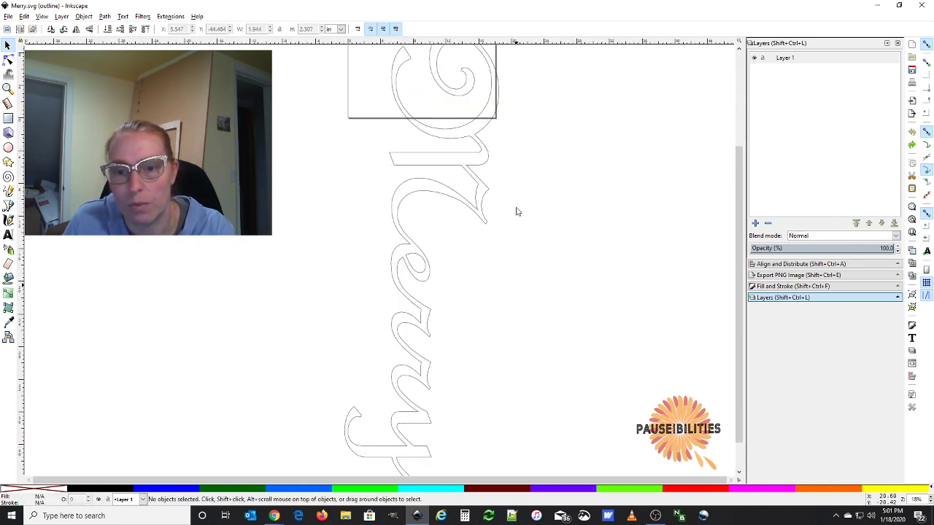
pyautogui.scroll(-1, 516, 211)
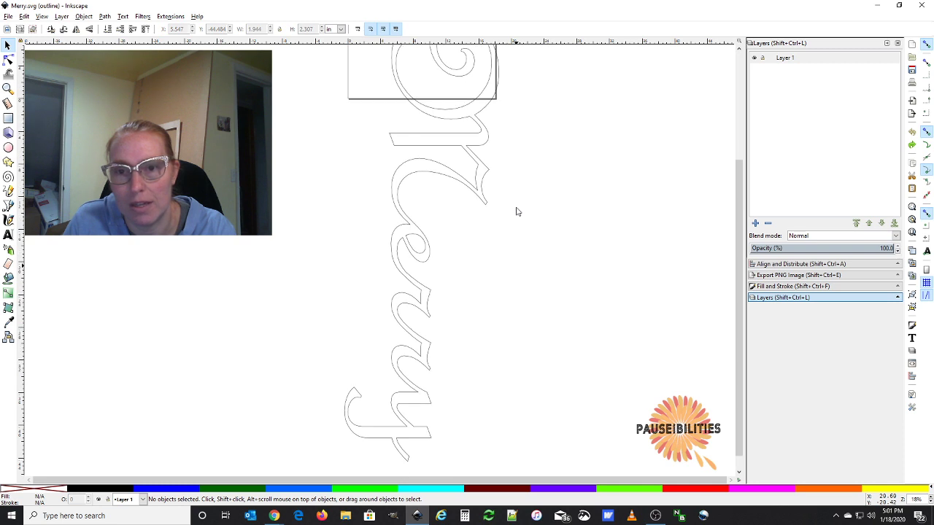
pyautogui.click(409, 460)
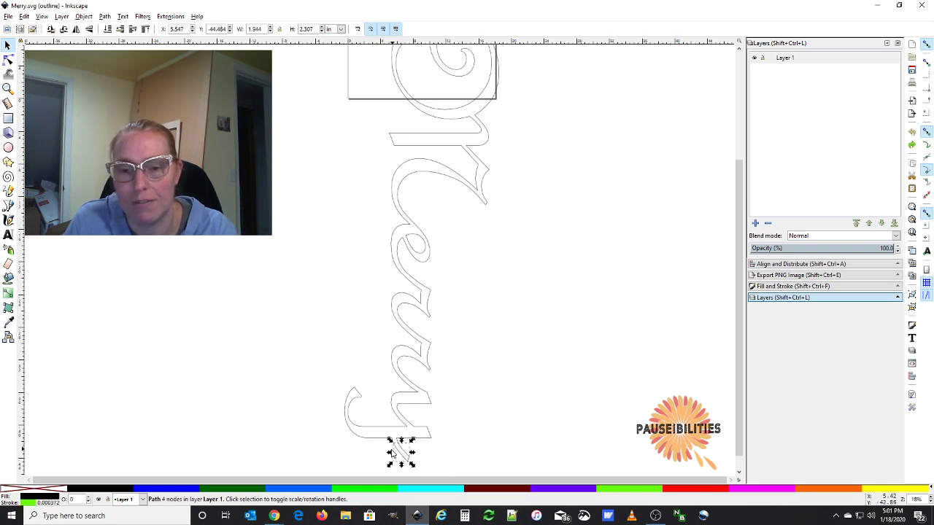
pyautogui.click(464, 436)
pyautogui.scroll(3, 458, 330)
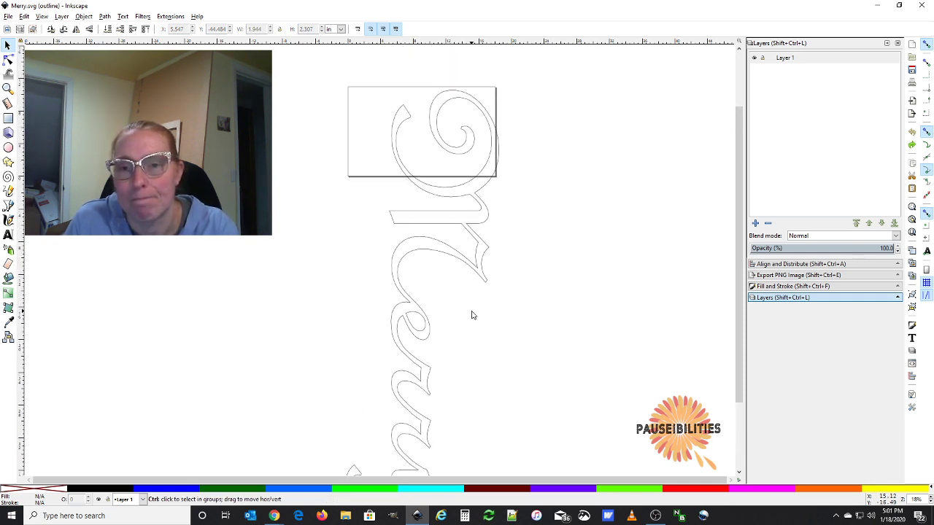
pyautogui.keyDown('ctrl'); pyautogui.scroll(-2, 472, 316); pyautogui.keyUp('ctrl')
pyautogui.keyDown('ctrl'); pyautogui.scroll(1, 472, 315); pyautogui.keyUp('ctrl')
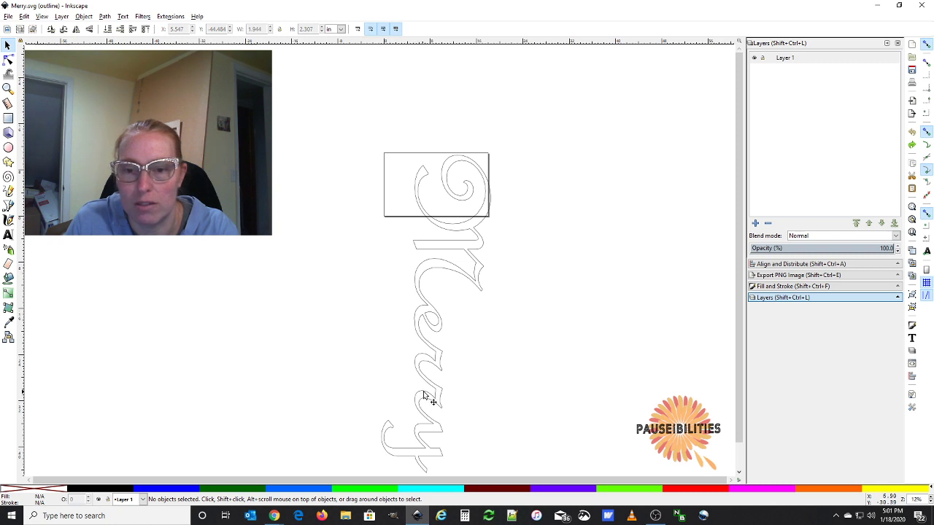
pyautogui.scroll(2, 479, 370)
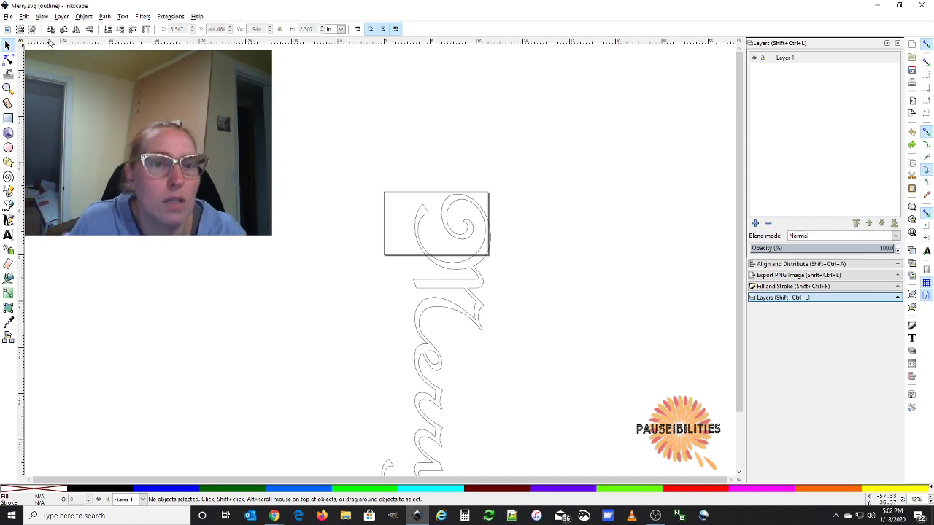
pyautogui.click(43, 17)
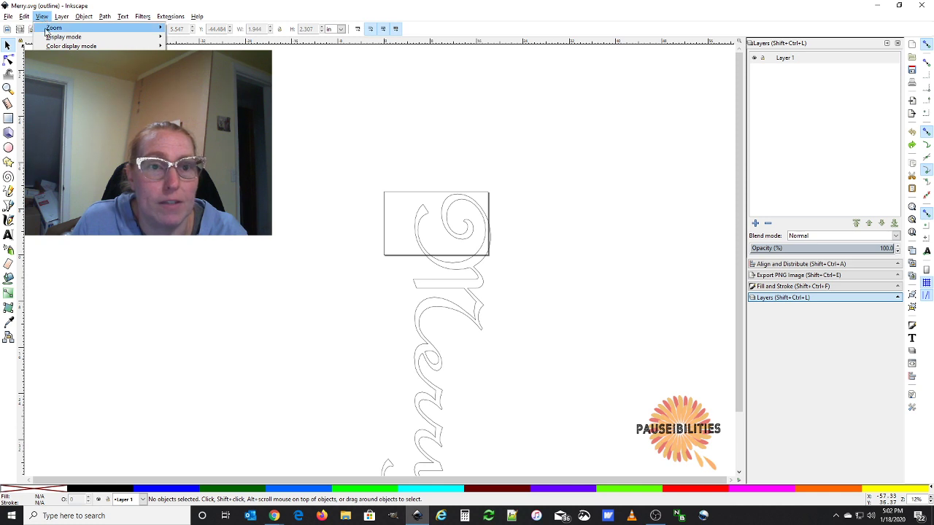
pyautogui.moveTo(48, 40)
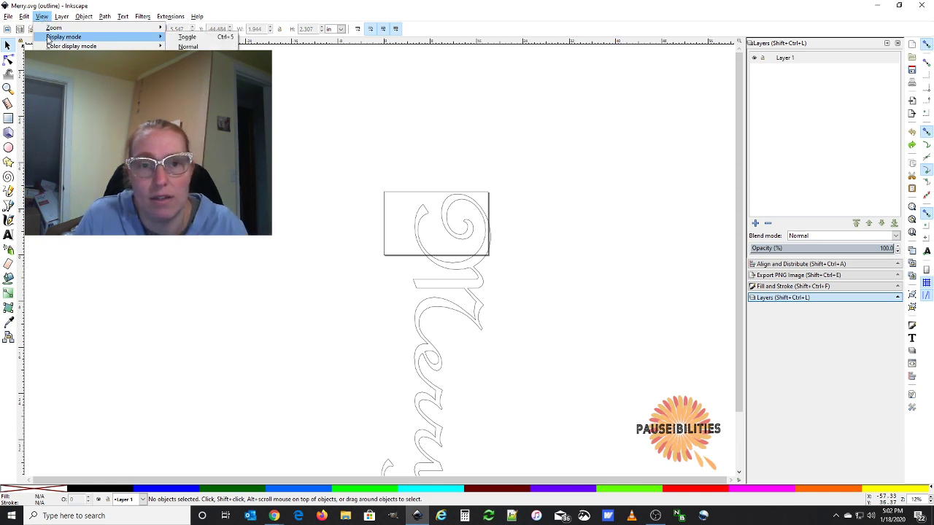
pyautogui.click(187, 46)
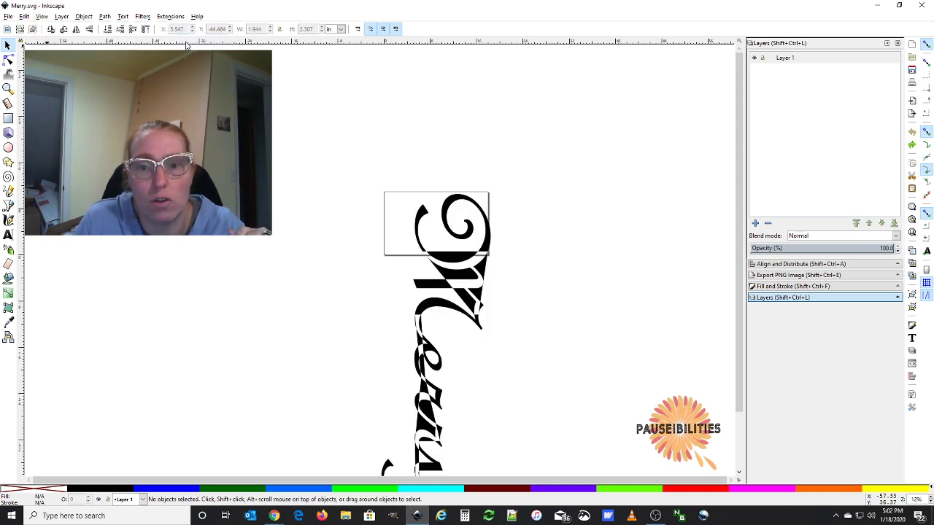
pyautogui.scroll(-3, 543, 232)
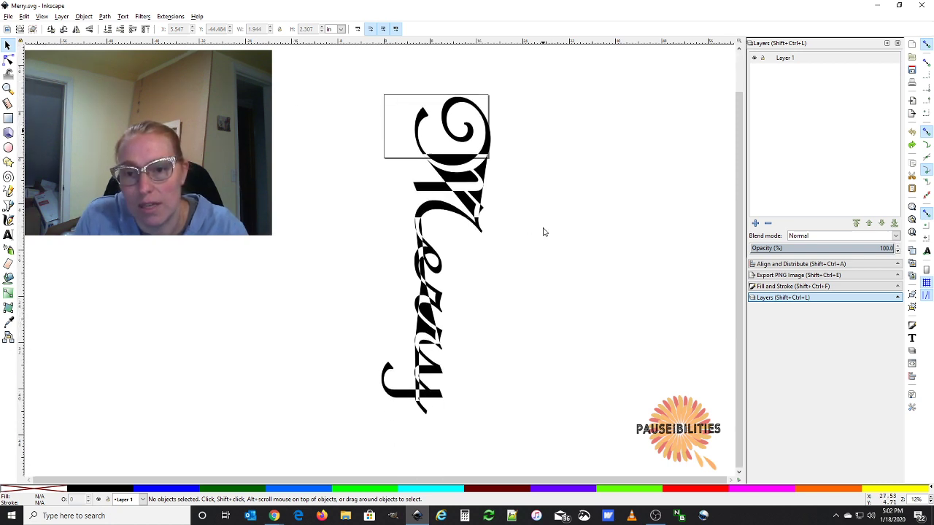
pyautogui.keyDown('ctrl'); pyautogui.scroll(1, 544, 232); pyautogui.keyUp('ctrl')
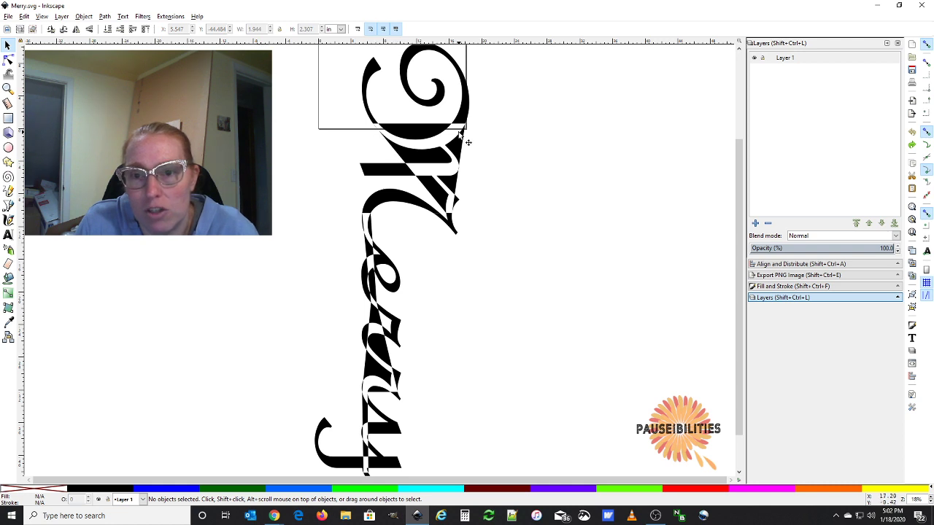
pyautogui.moveTo(469, 109); pyautogui.dragTo(470, 89)
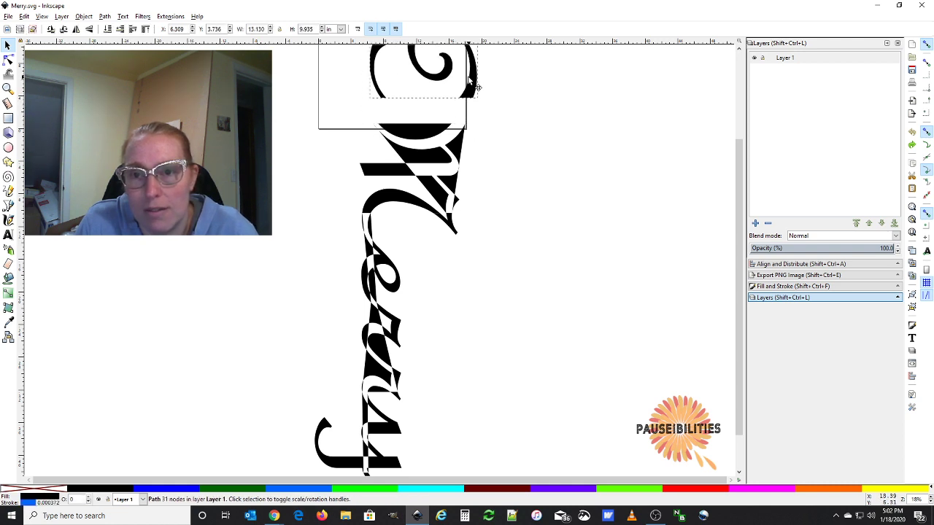
pyautogui.moveTo(467, 167)
pyautogui.mouseDown()
pyautogui.moveTo(491, 148)
pyautogui.moveTo(467, 171)
pyautogui.mouseUp()
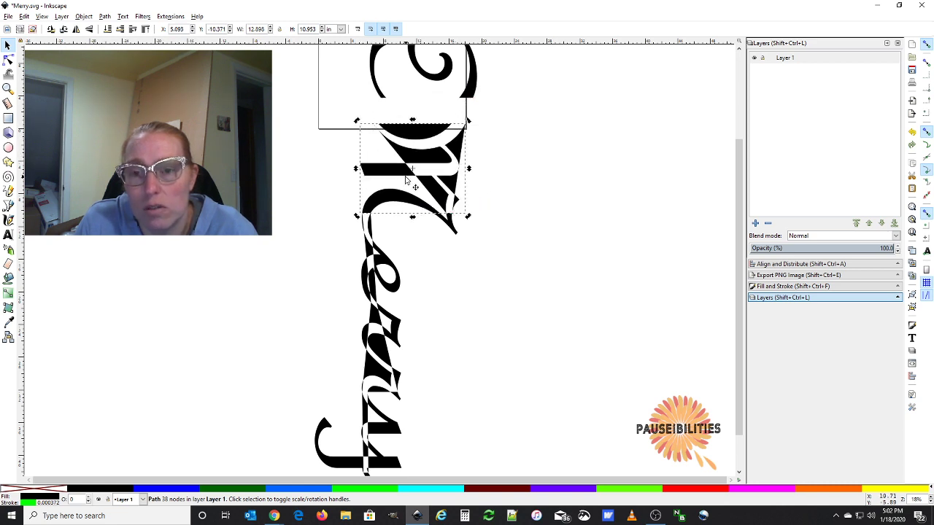
pyautogui.moveTo(410, 150); pyautogui.dragTo(404, 134)
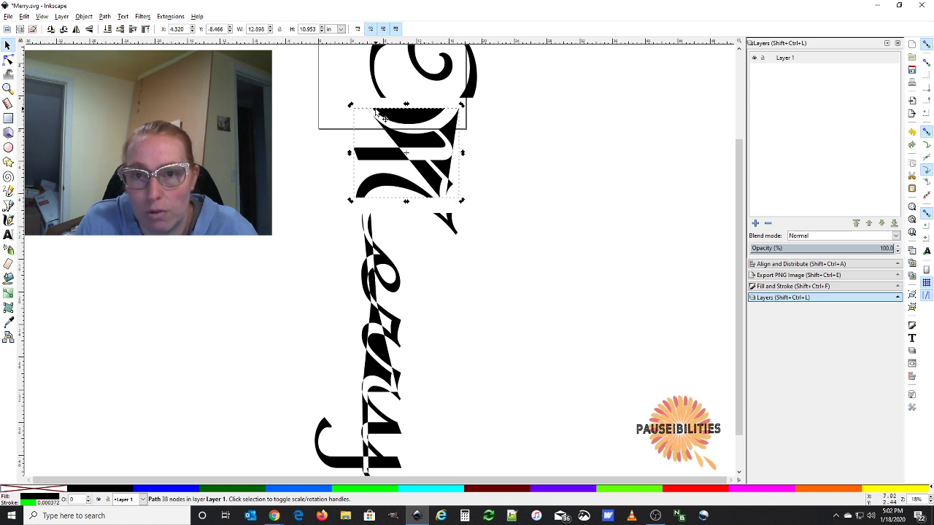
pyautogui.moveTo(450, 111)
pyautogui.mouseDown()
pyautogui.moveTo(465, 129)
pyautogui.moveTo(461, 121)
pyautogui.mouseUp()
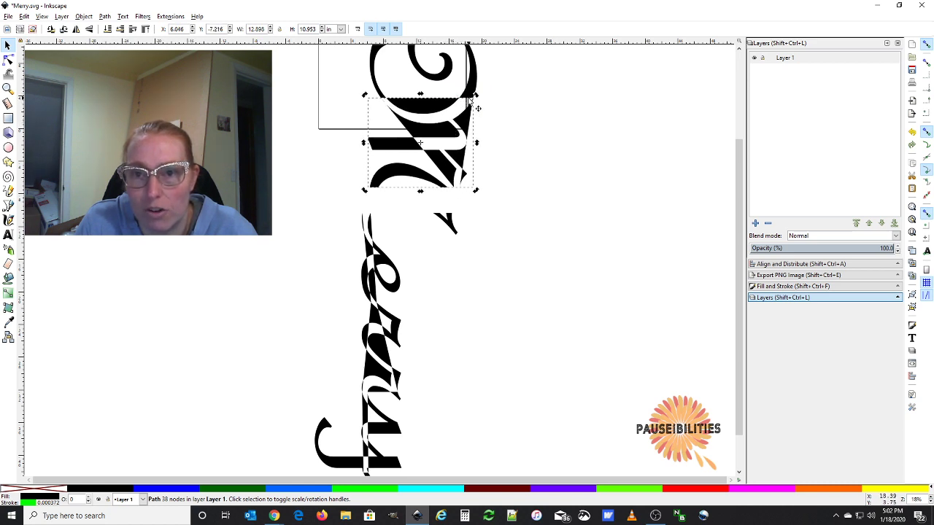
pyautogui.moveTo(432, 126); pyautogui.dragTo(420, 149)
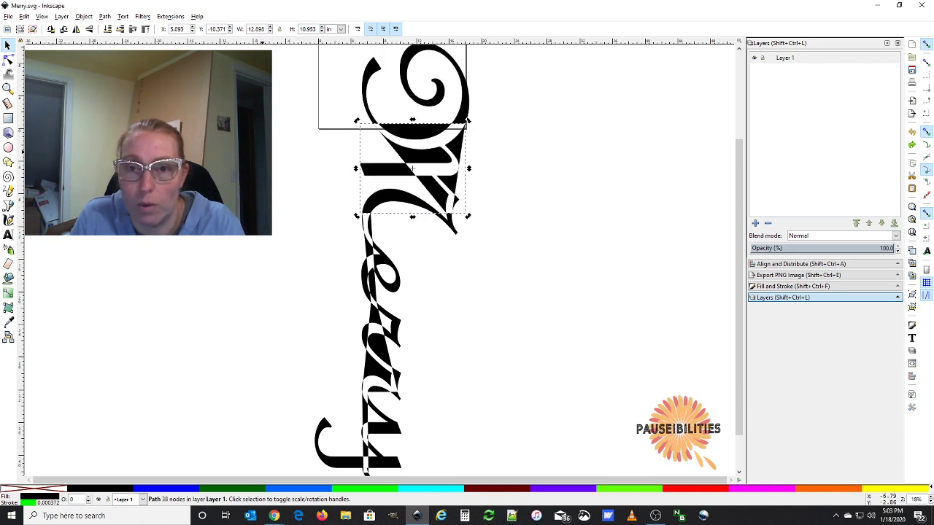
pyautogui.press('Escape')
pyautogui.scroll(1, 520, 227)
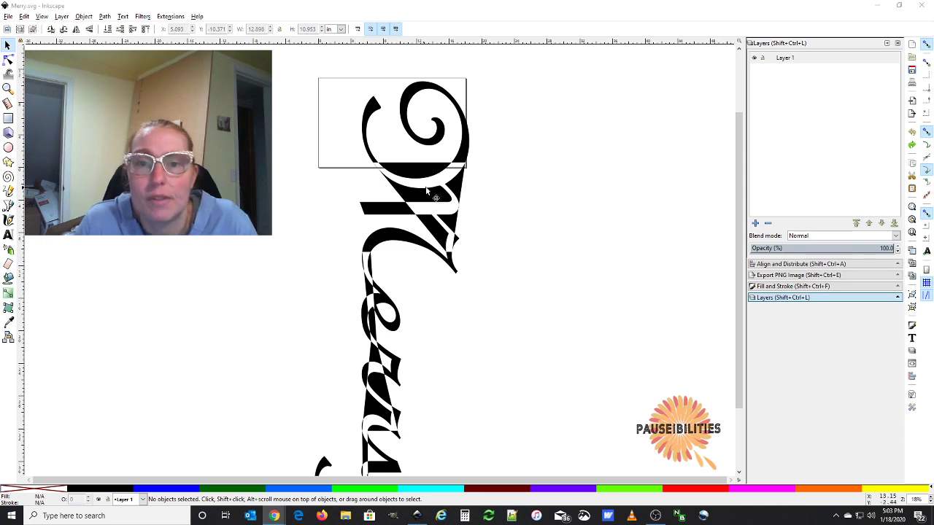
pyautogui.click(412, 243)
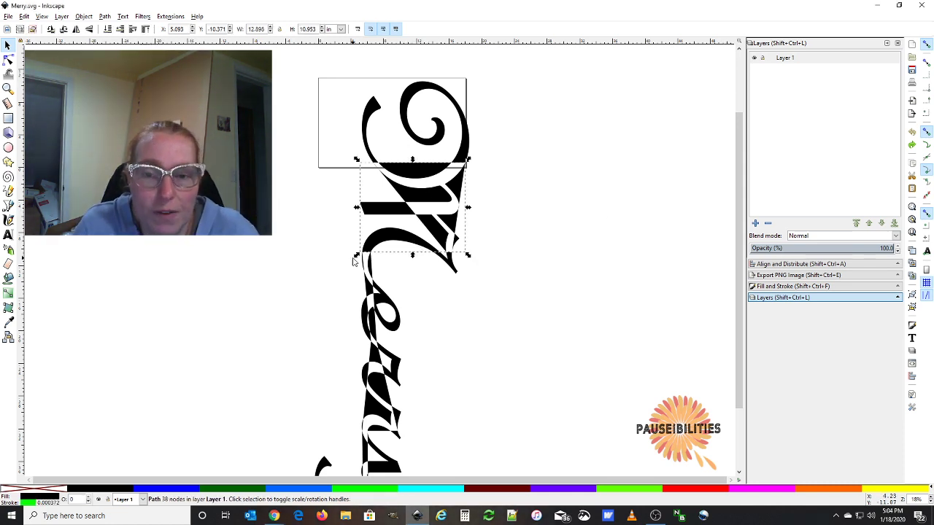
pyautogui.click(330, 235)
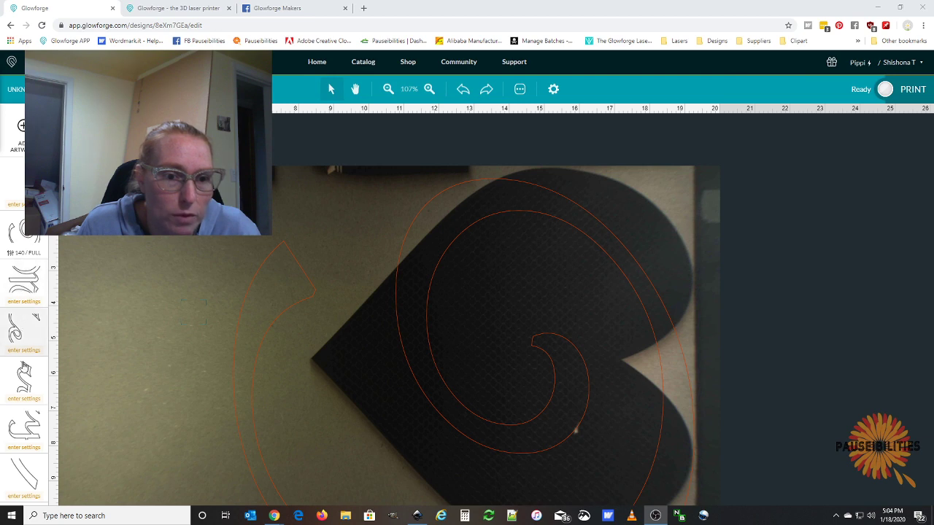
# - Zoom the Glowforge page to 175%, scroll through the cut steps, then return to Merry.svg in Inkscape
pyautogui.hotkey('ctrl', '+')
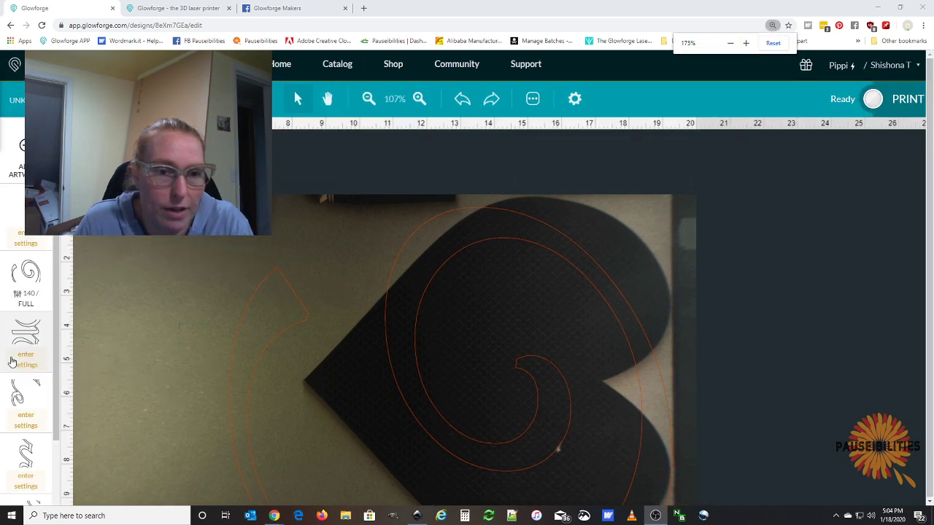
pyautogui.scroll(1, 22, 321)
pyautogui.scroll(-2, 33, 274)
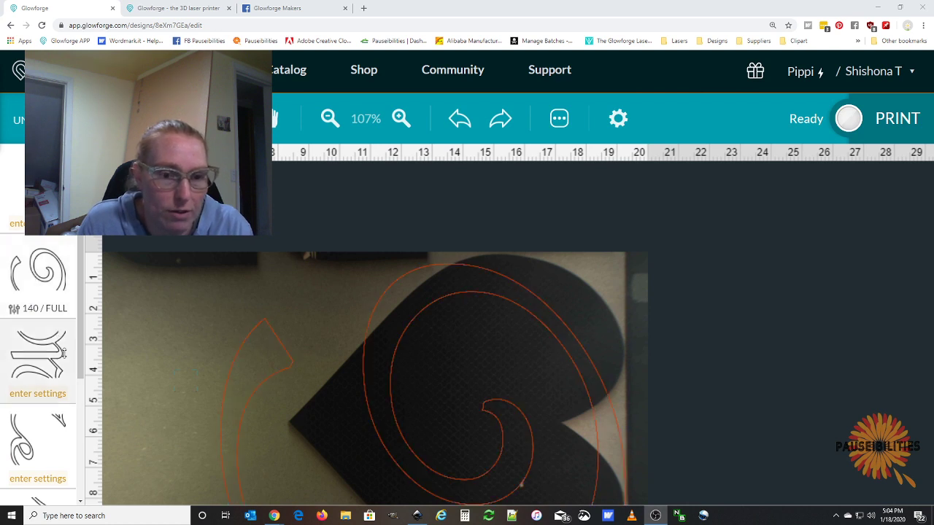
pyautogui.scroll(-3, 48, 409)
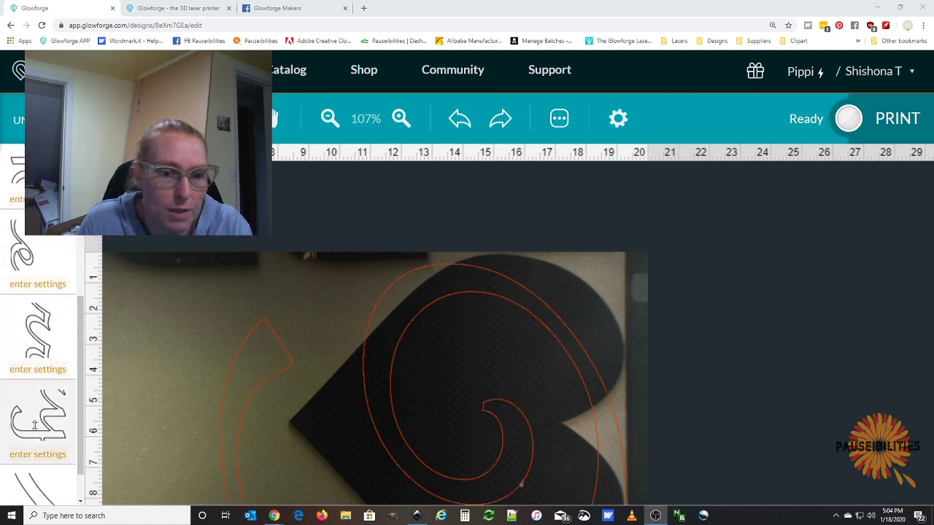
pyautogui.scroll(5, 37, 409)
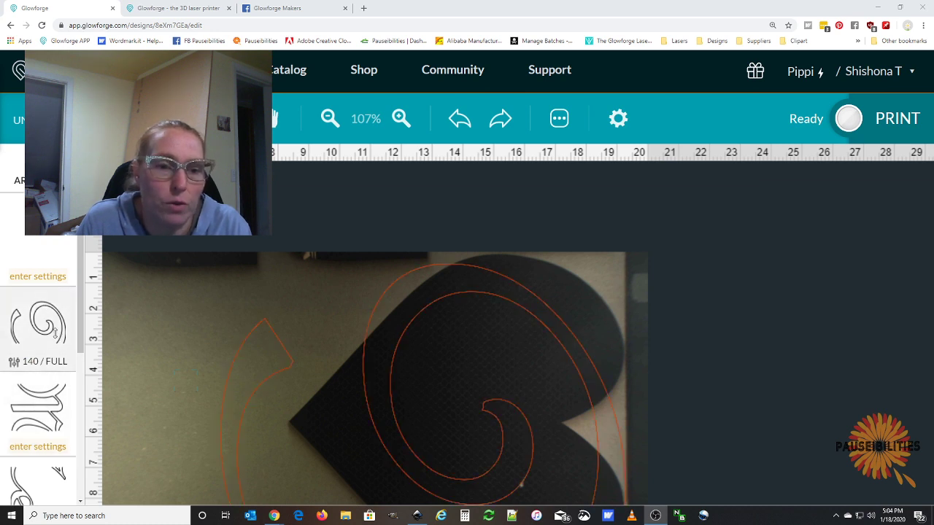
pyautogui.scroll(-2, 54, 332)
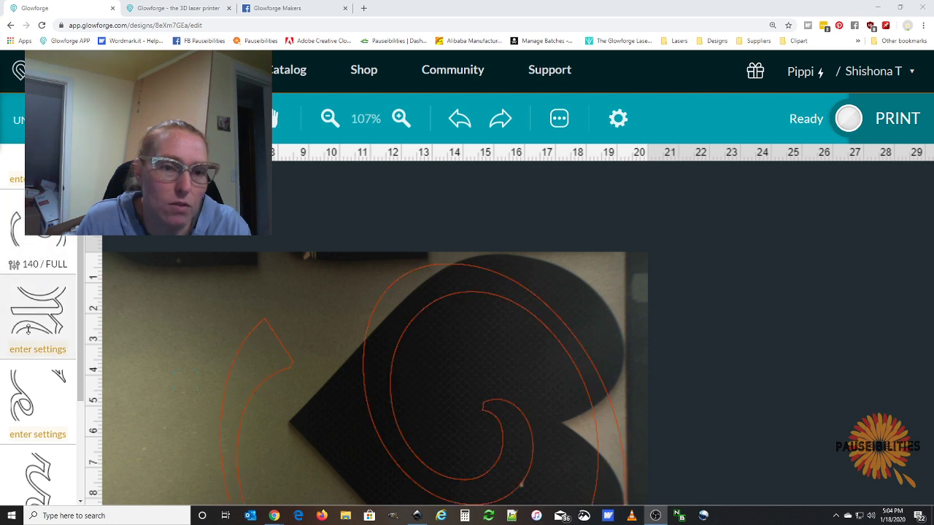
pyautogui.scroll(-3, 33, 436)
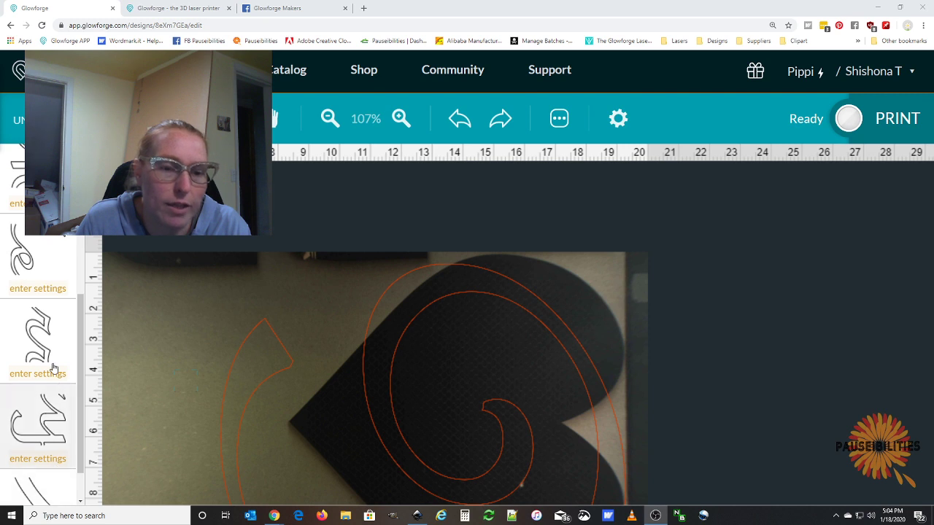
pyautogui.scroll(-3, 45, 329)
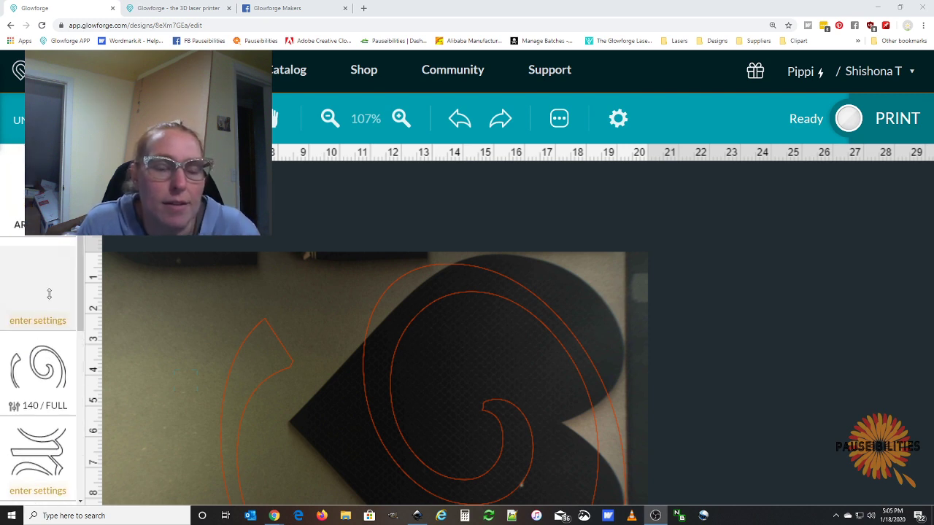
pyautogui.scroll(-2, 48, 314)
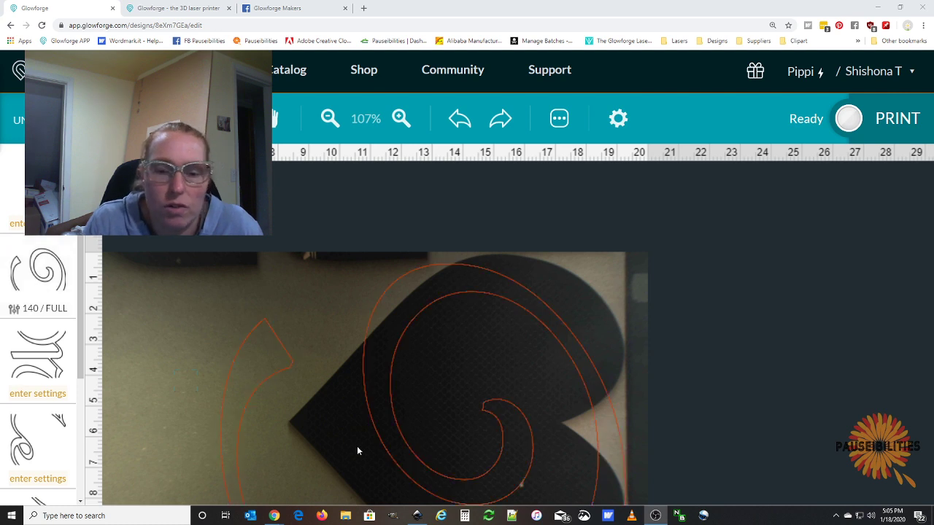
pyautogui.click(417, 516)
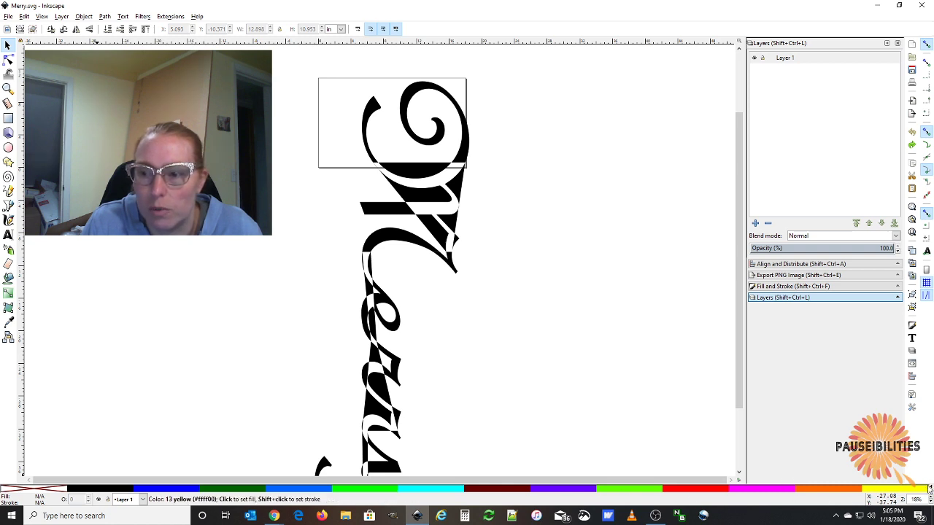
# - Dismiss the palette options unchanged and minimize Inkscape so the Glowforge bed shows again
pyautogui.click(930, 488)
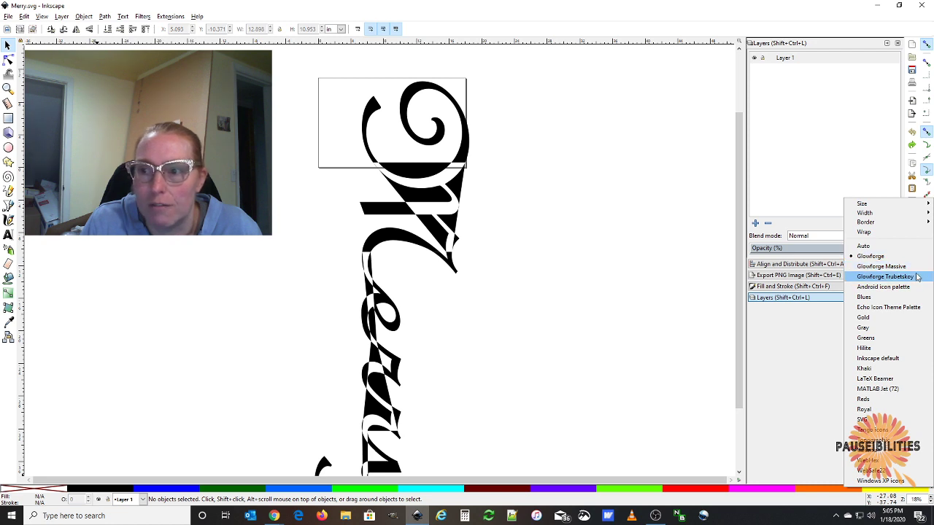
pyautogui.click(351, 430)
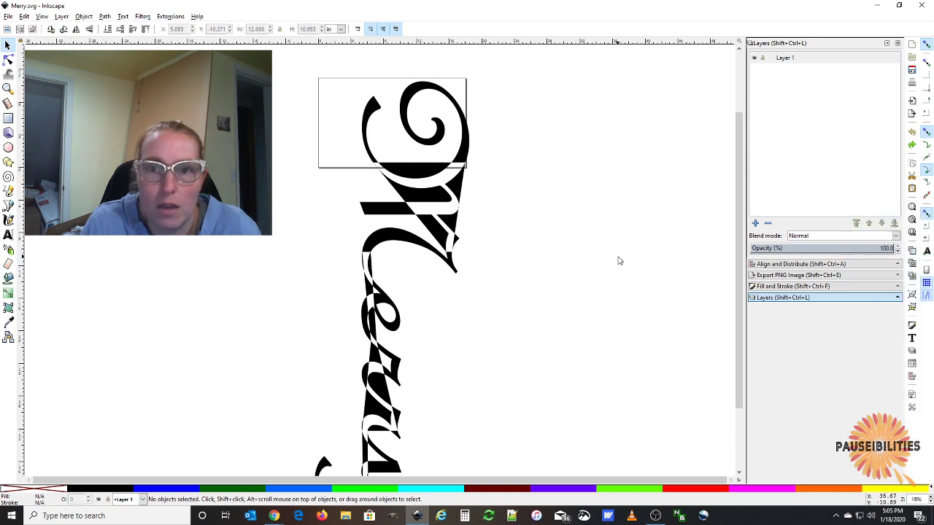
pyautogui.click(879, 10)
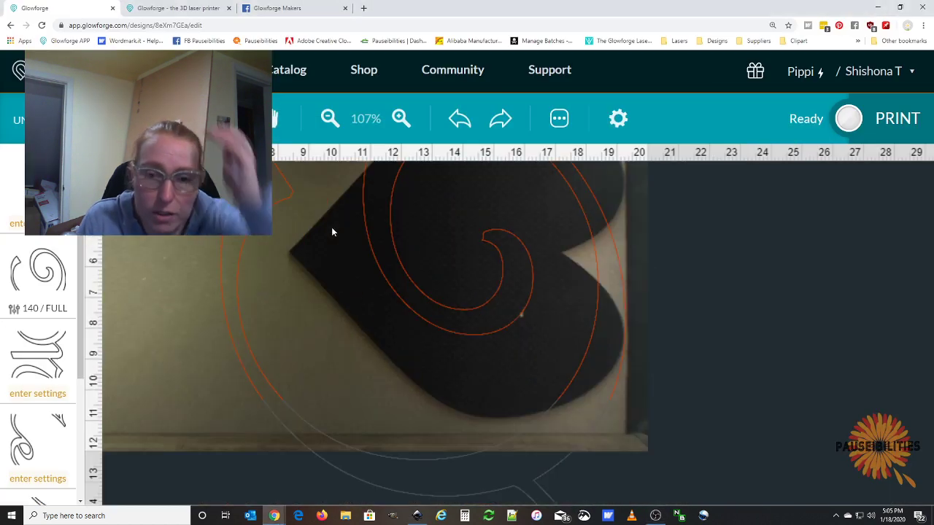
# - Select the Merry cut lines and drag them slightly left so the swirl overlaps the heart's point
pyautogui.scroll(-2, 331, 232)
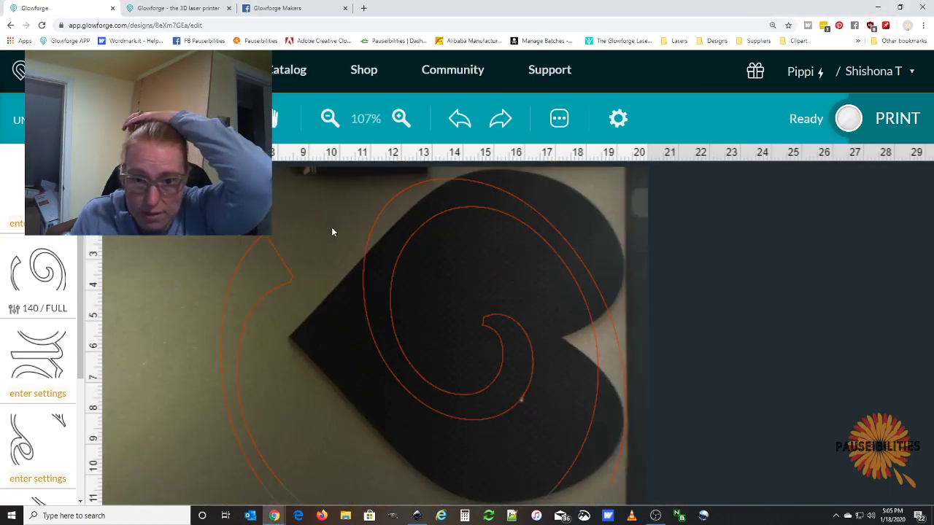
pyautogui.click(368, 284)
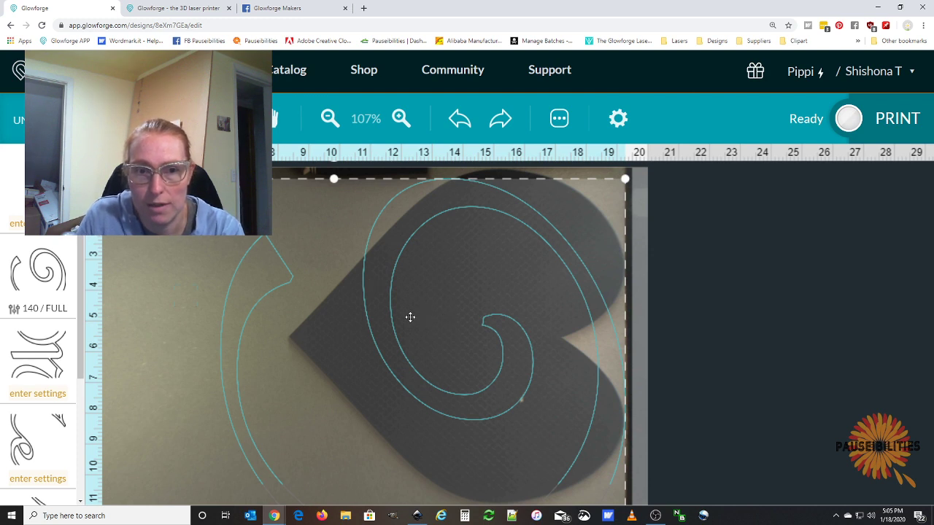
pyautogui.scroll(-5, 403, 316)
pyautogui.moveTo(417, 313); pyautogui.dragTo(340, 334)
# - Nudge the letter section left and right with the arrow keys to settle its position
pyautogui.scroll(-5, 363, 321)
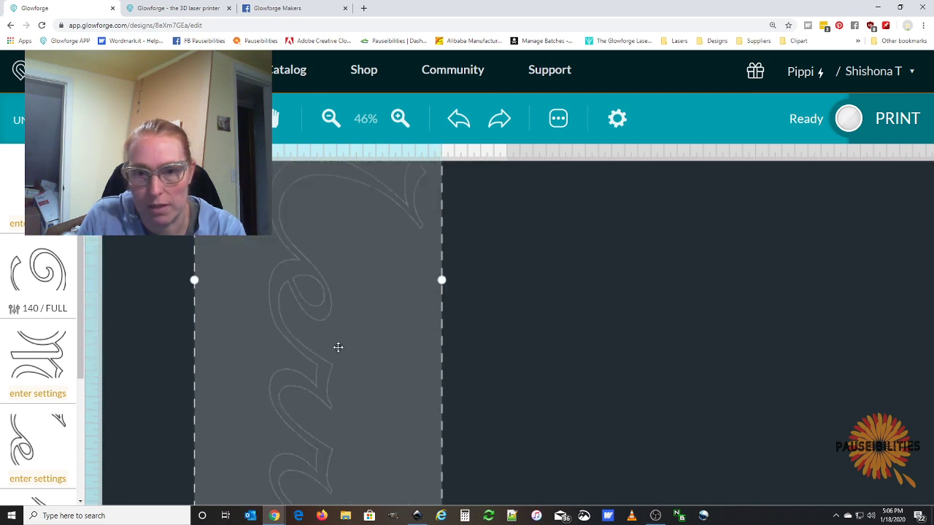
pyautogui.scroll(-3, 338, 348)
pyautogui.scroll(2, 337, 347)
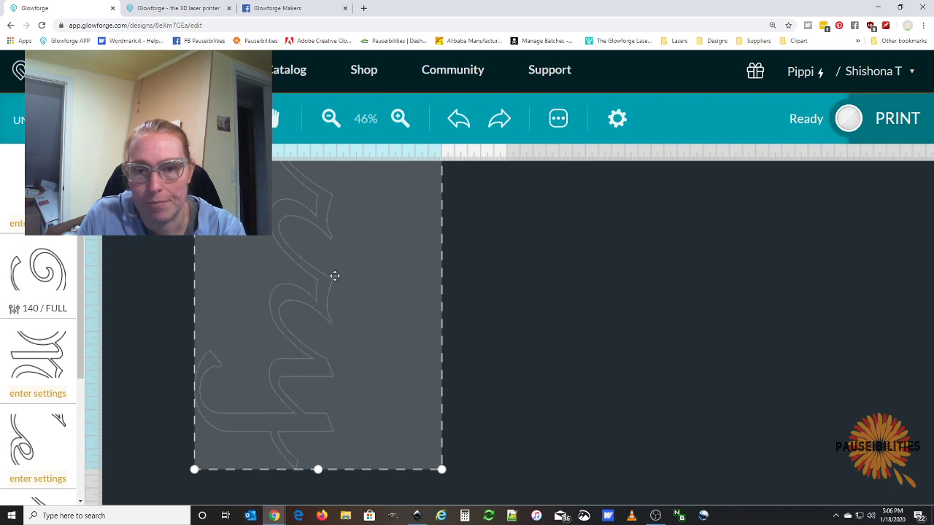
pyautogui.scroll(3, 294, 199)
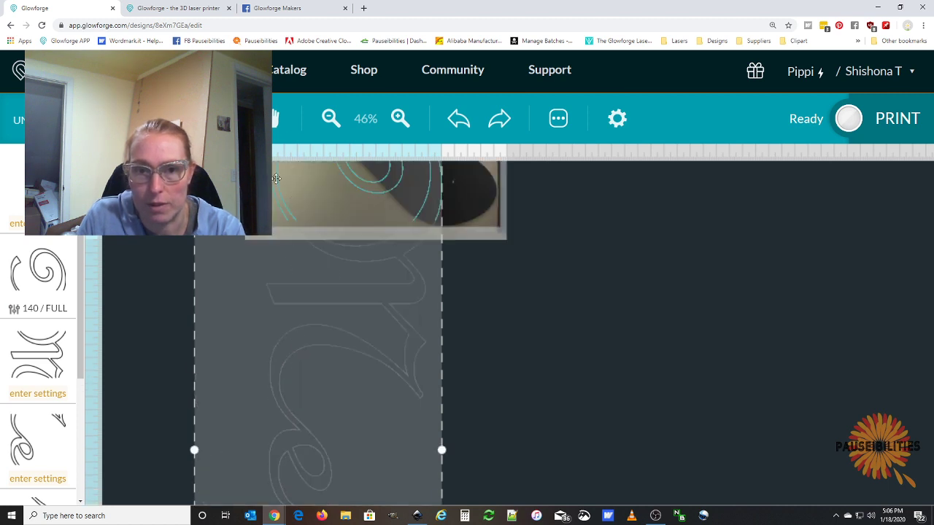
pyautogui.scroll(-5, 262, 280)
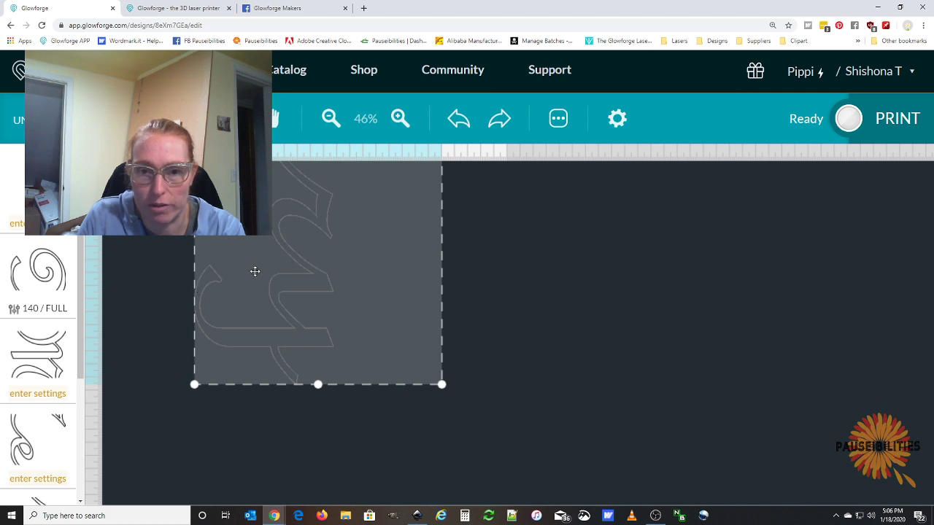
pyautogui.scroll(6, 257, 267)
pyautogui.scroll(-3, 292, 333)
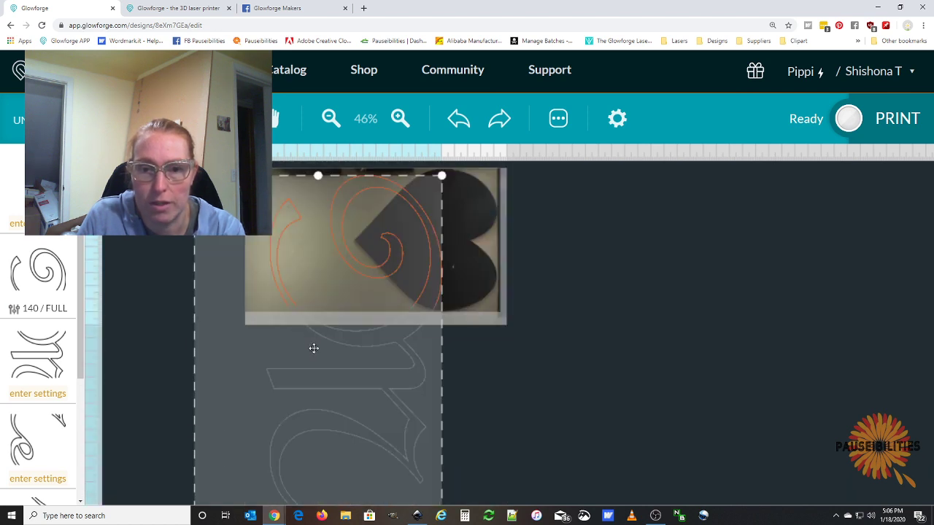
pyautogui.press('Left')
pyautogui.press('Right')
pyautogui.press('Right')
pyautogui.press('Right')
pyautogui.press('Right')
pyautogui.press('Left')
pyautogui.press('Left')
pyautogui.press('Right')
pyautogui.press('Right')
pyautogui.press('Right')
pyautogui.press('Right')
pyautogui.press('Right')
pyautogui.press('Right')
pyautogui.press('Right')
pyautogui.press('Right')
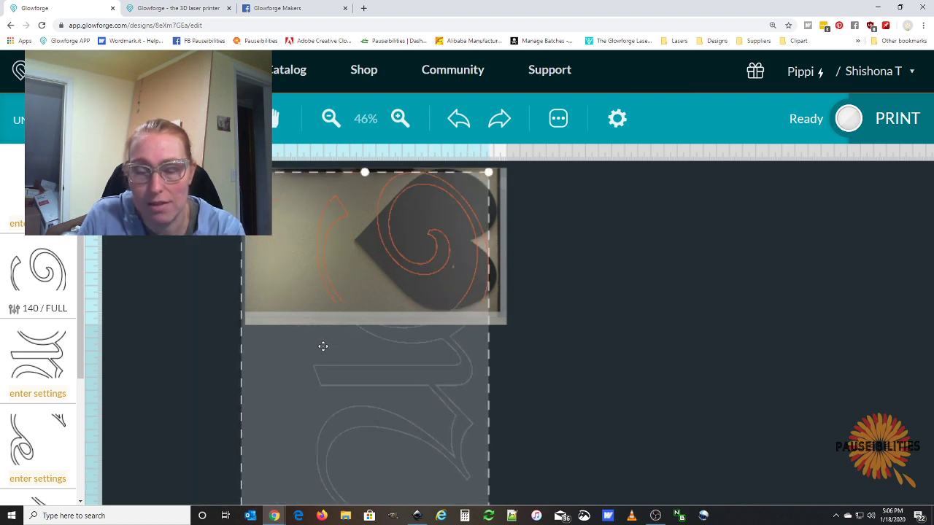
# - Apply the 1/4" BB custom material setting to the diagonal stroke piece
pyautogui.scroll(-6, 301, 345)
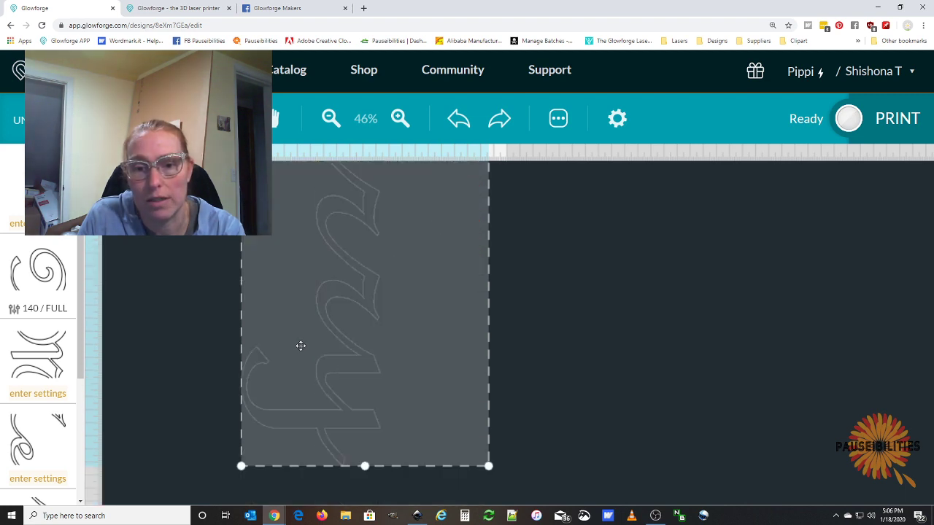
pyautogui.scroll(4, 300, 345)
pyautogui.scroll(-5, 12, 356)
pyautogui.click(45, 495)
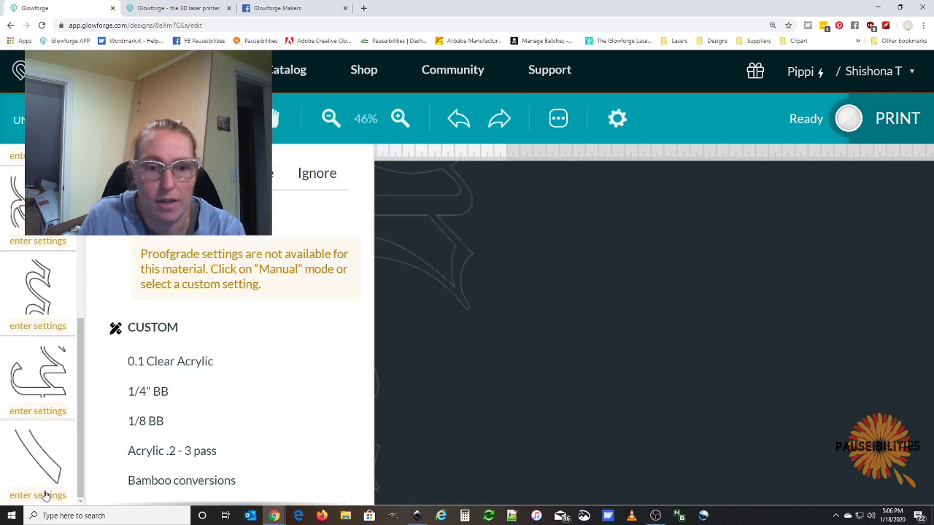
pyautogui.click(182, 400)
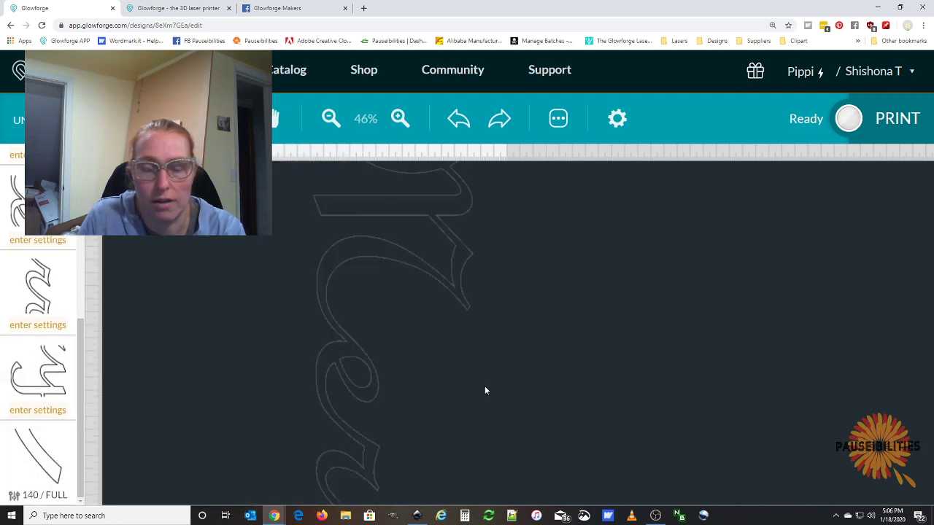
# - Drag the letter section up and left onto the heart blank in the bed image
pyautogui.scroll(3, 463, 377)
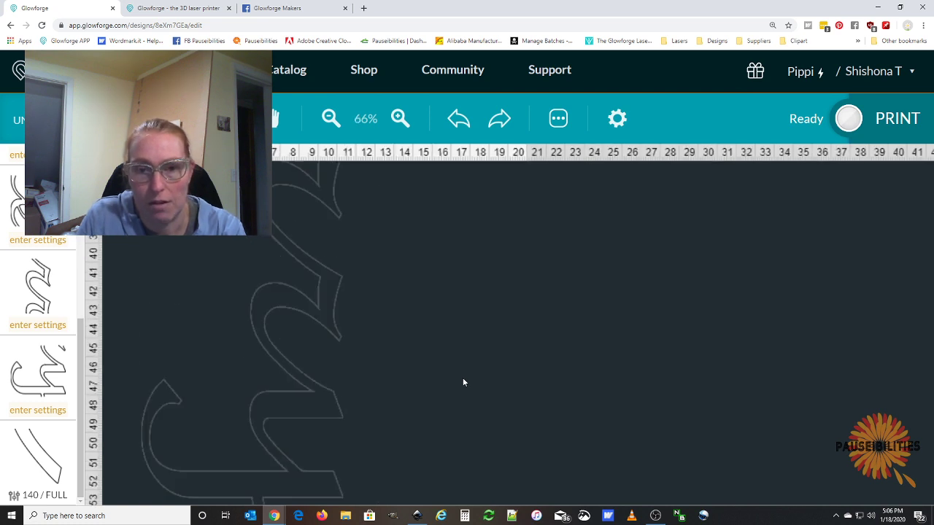
pyautogui.scroll(5, 463, 382)
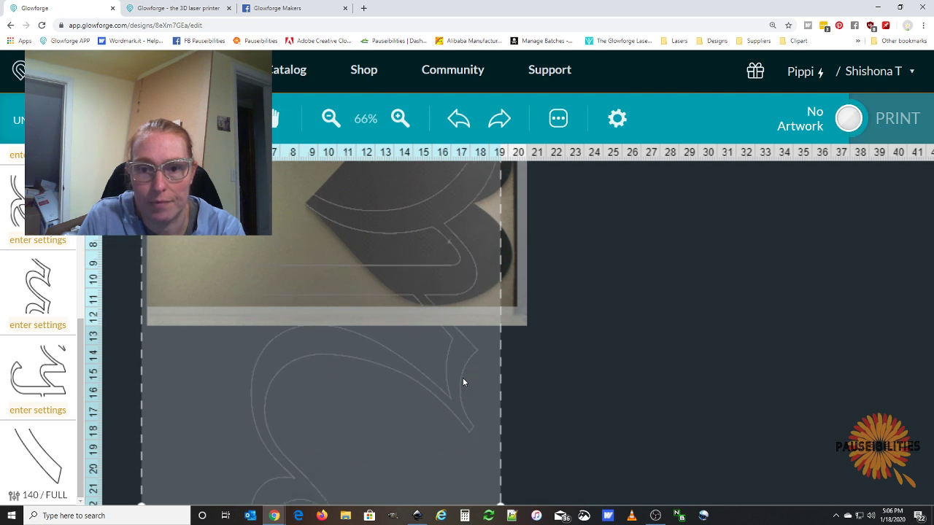
pyautogui.scroll(1, 429, 382)
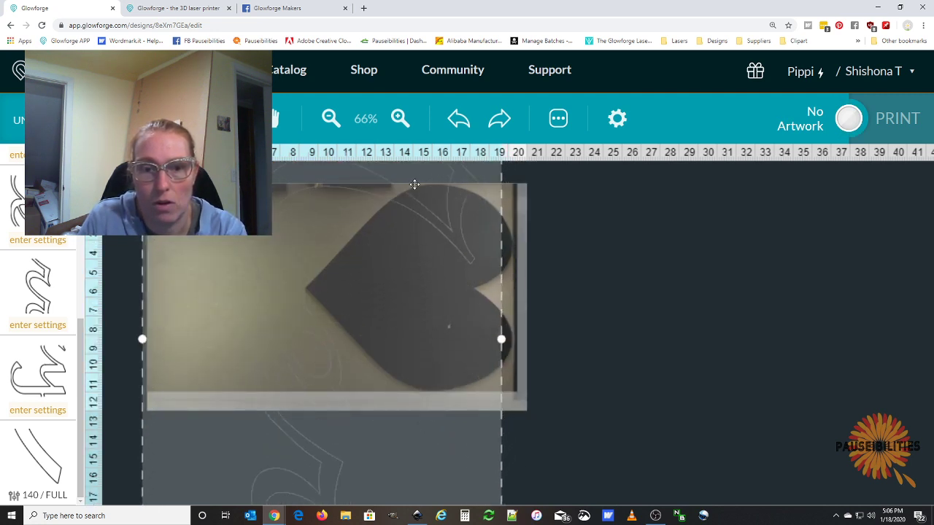
pyautogui.moveTo(409, 398); pyautogui.dragTo(329, 307)
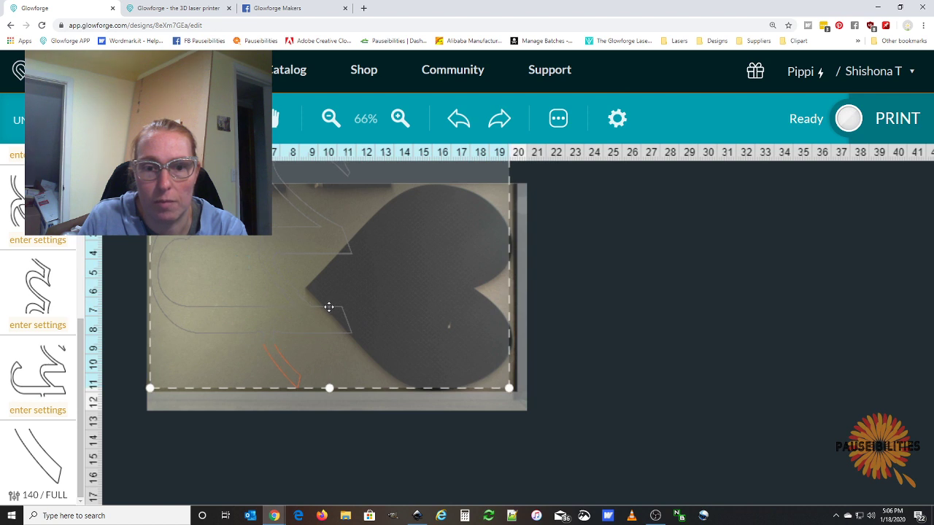
# - Give the hooked letter step 1/4" BB, set the diagonal stroke to Ignore, and drag the swirl over the heart
pyautogui.click(58, 413)
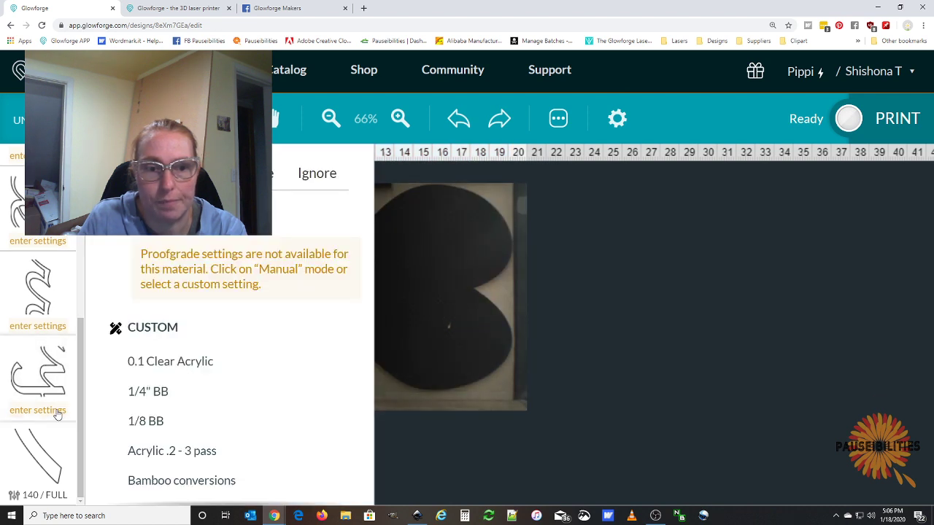
pyautogui.click(159, 394)
pyautogui.click(59, 486)
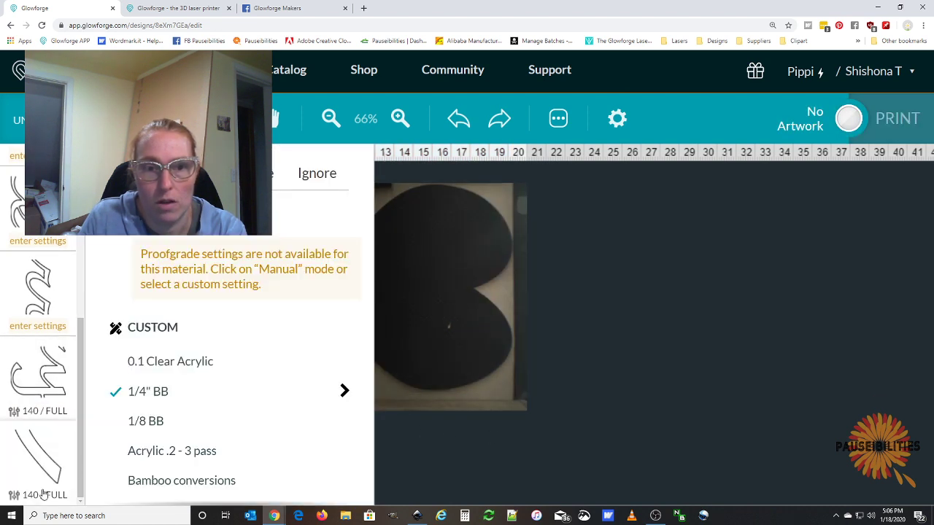
pyautogui.click(324, 175)
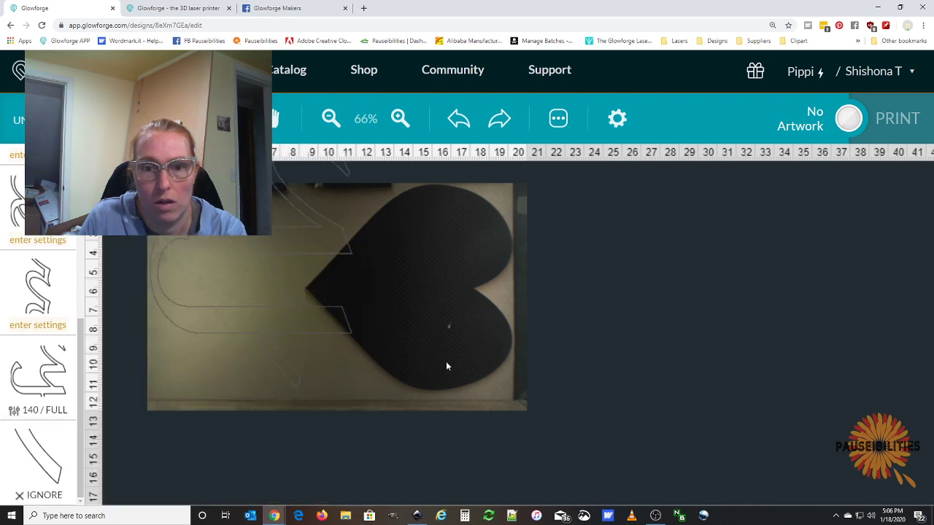
pyautogui.click(404, 330)
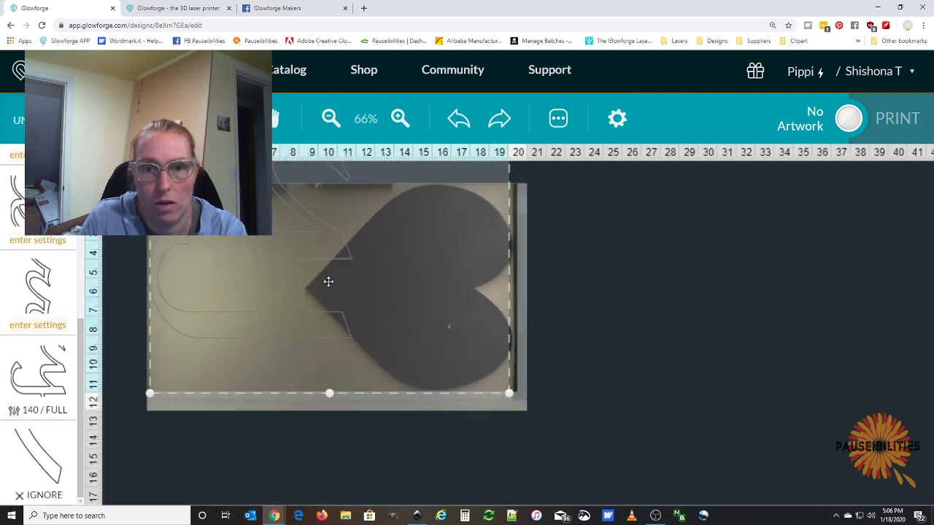
pyautogui.moveTo(330, 289); pyautogui.dragTo(327, 314)
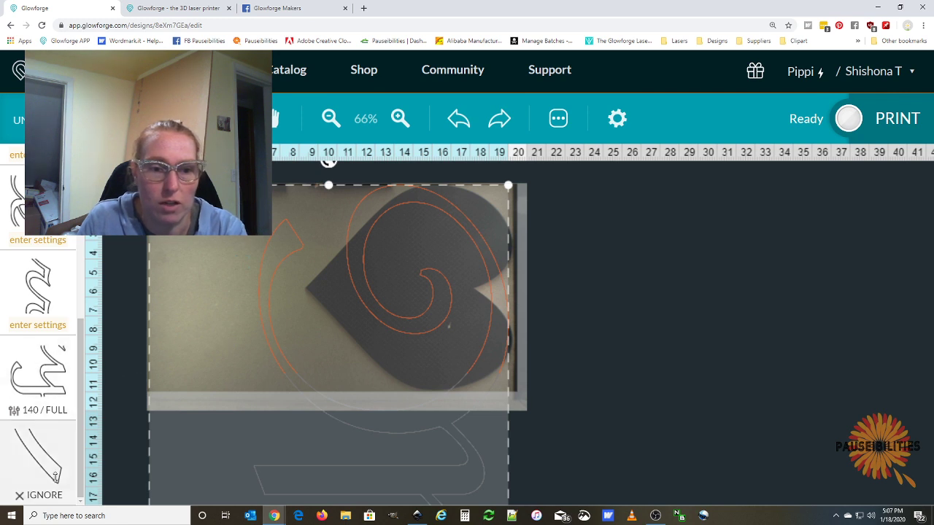
# - Switch the hooked letter piece's 140 / FULL step to Ignore
pyautogui.click(55, 412)
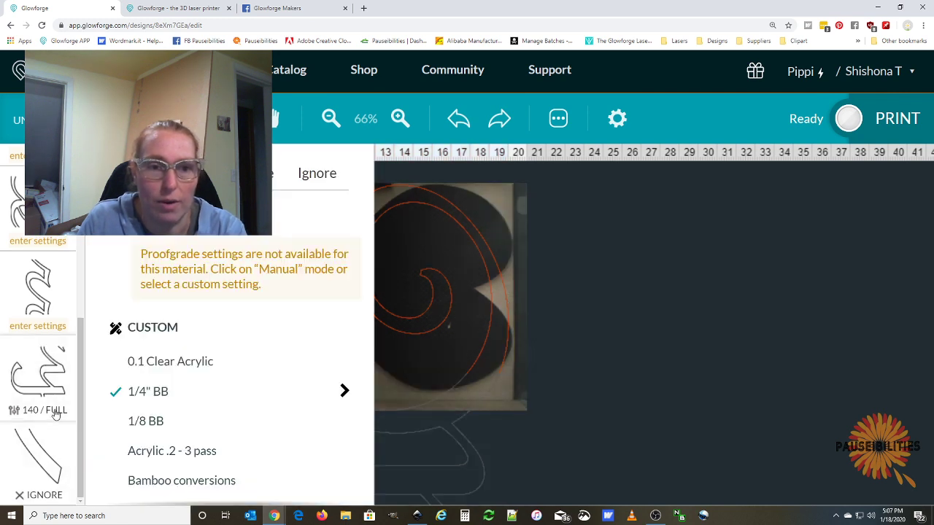
pyautogui.click(314, 177)
pyautogui.click(551, 304)
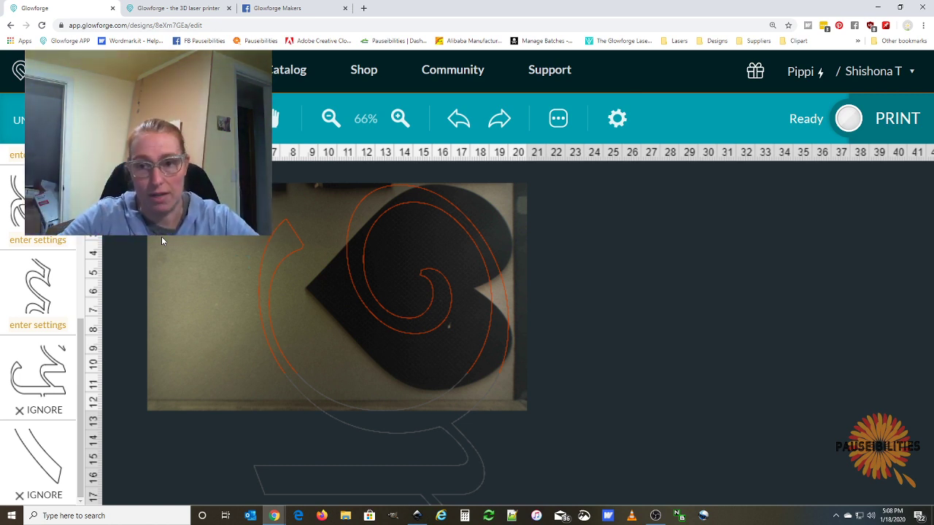
# - Check the swirl design's placement over the heart and zoom in on the bed
pyautogui.click(440, 300)
pyautogui.click(560, 294)
pyautogui.keyDown('ctrl'); pyautogui.scroll(5, 460, 289); pyautogui.keyUp('ctrl')
pyautogui.scroll(6, 396, 273)
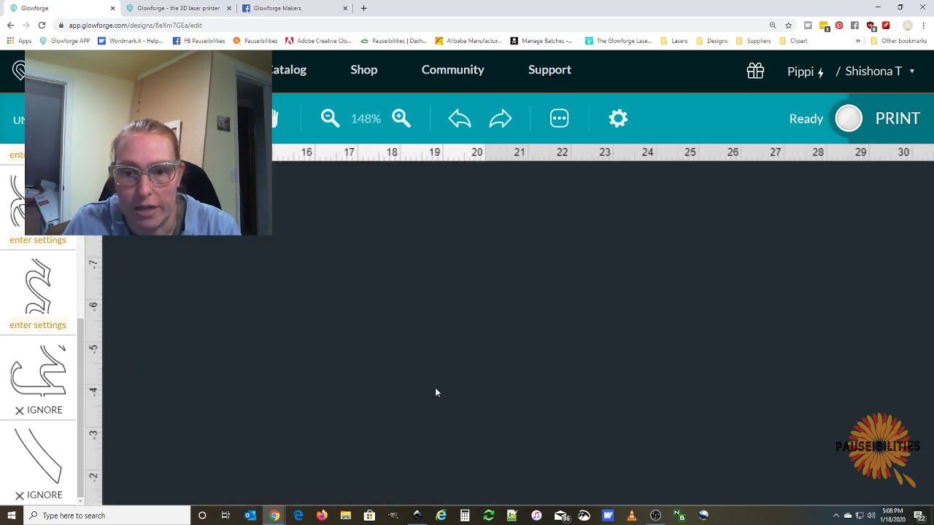
pyautogui.scroll(-5, 446, 387)
pyautogui.keyDown('ctrl'); pyautogui.scroll(3, 452, 384); pyautogui.keyUp('ctrl')
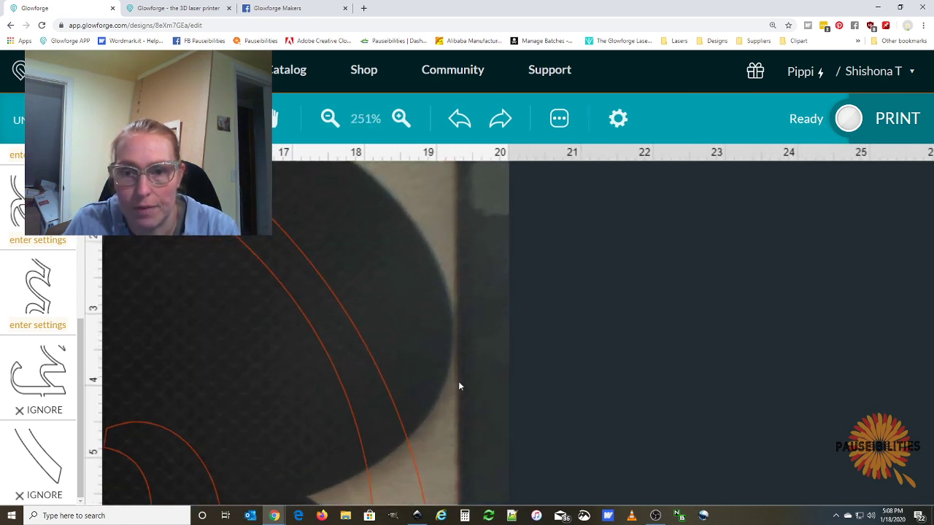
pyautogui.scroll(4, 462, 384)
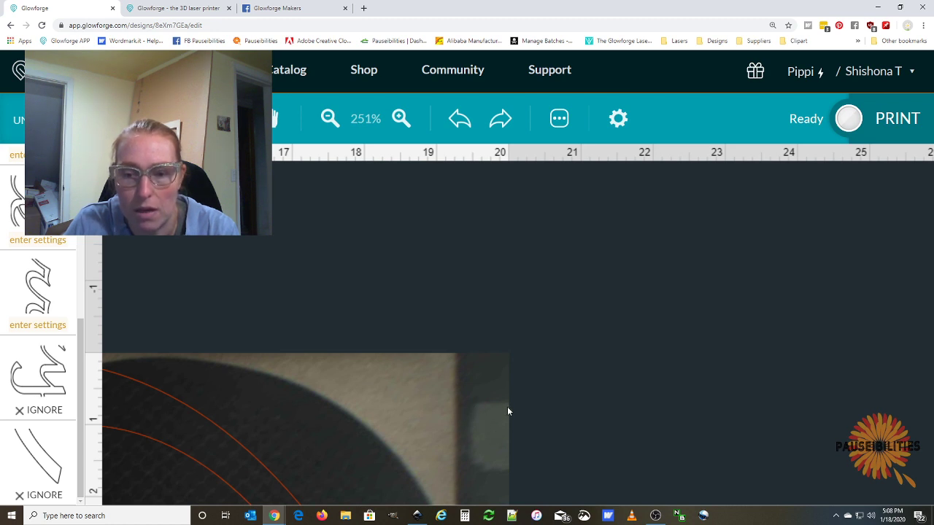
pyautogui.scroll(-2, 507, 408)
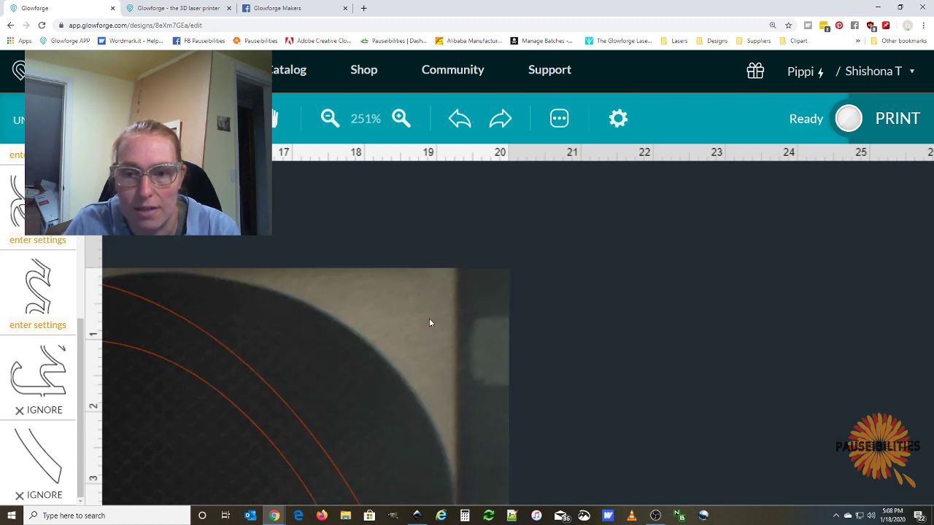
pyautogui.click(185, 321)
pyautogui.keyDown('ctrl'); pyautogui.scroll(-2, 186, 322); pyautogui.keyUp('ctrl')
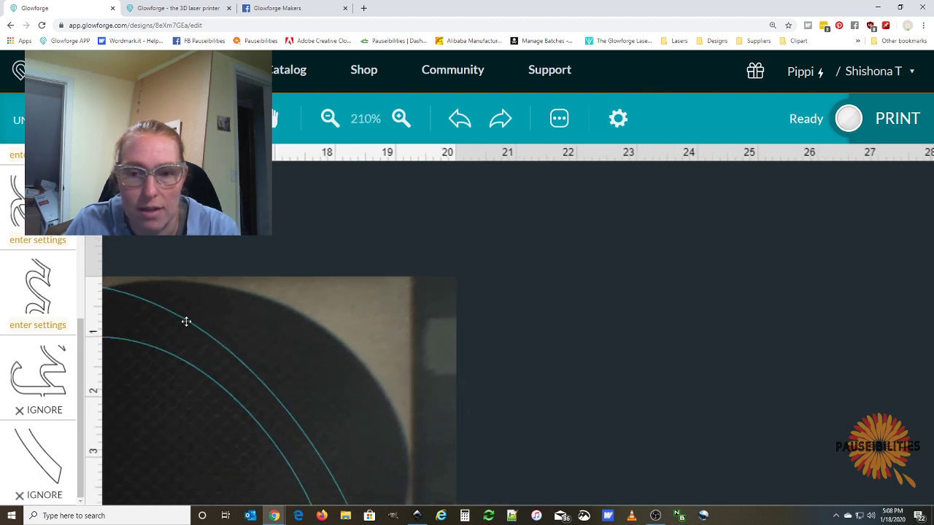
pyautogui.keyDown('ctrl'); pyautogui.scroll(-1, 185, 321); pyautogui.keyUp('ctrl')
pyautogui.click(258, 257)
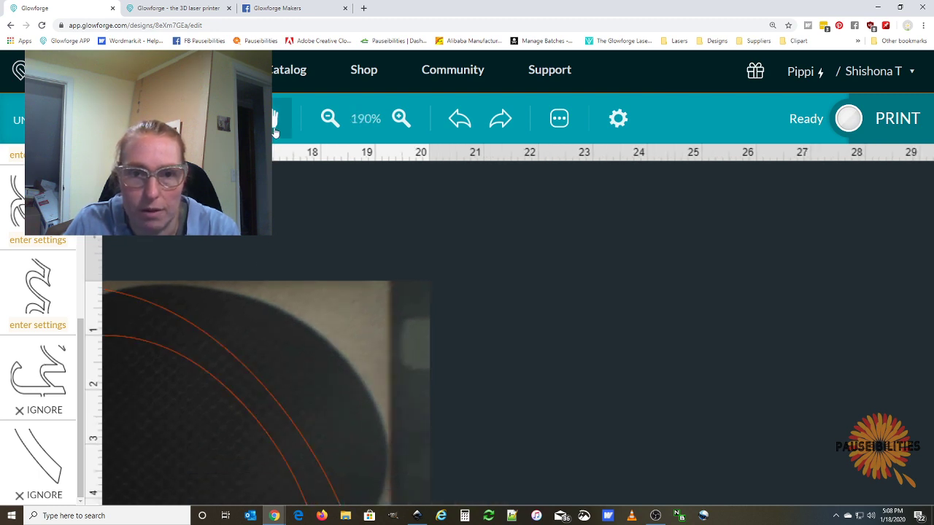
pyautogui.moveTo(236, 261); pyautogui.dragTo(571, 206)
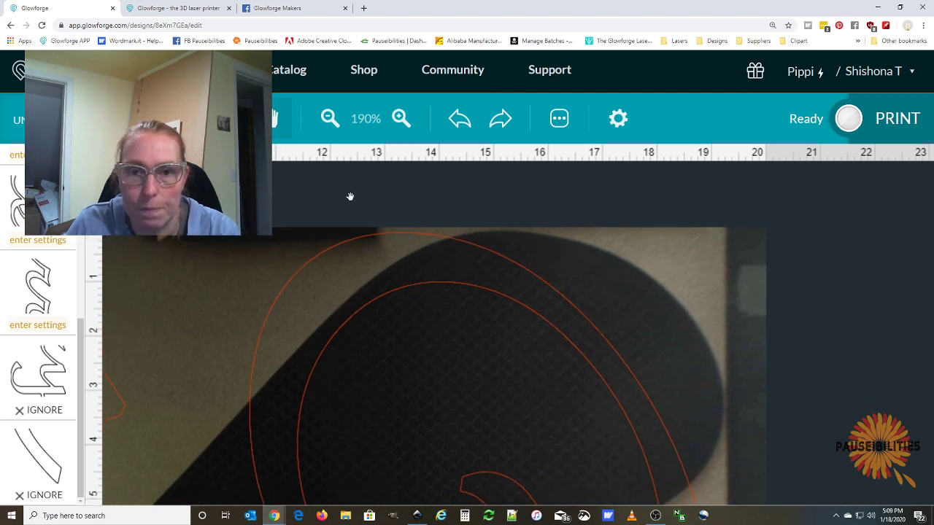
pyautogui.moveTo(246, 221); pyautogui.dragTo(414, 151)
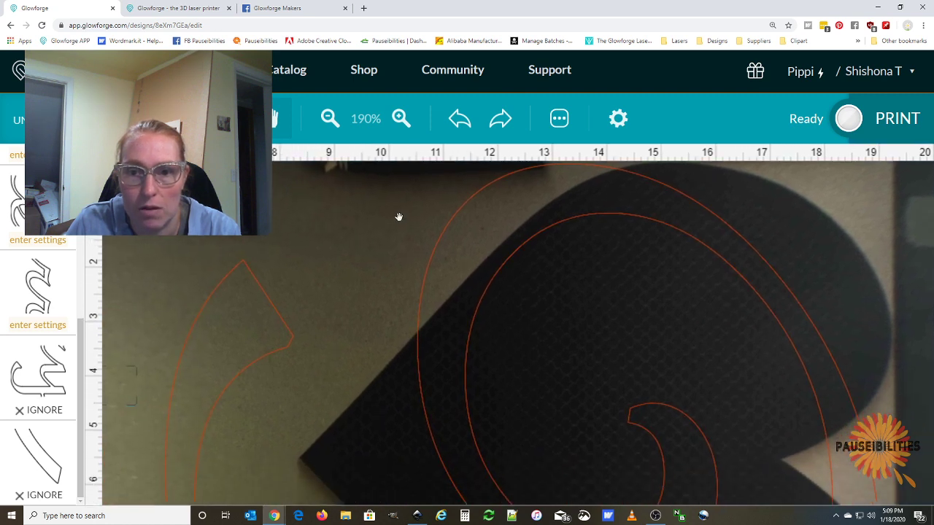
pyautogui.keyDown('ctrl'); pyautogui.scroll(-5, 397, 219); pyautogui.keyUp('ctrl')
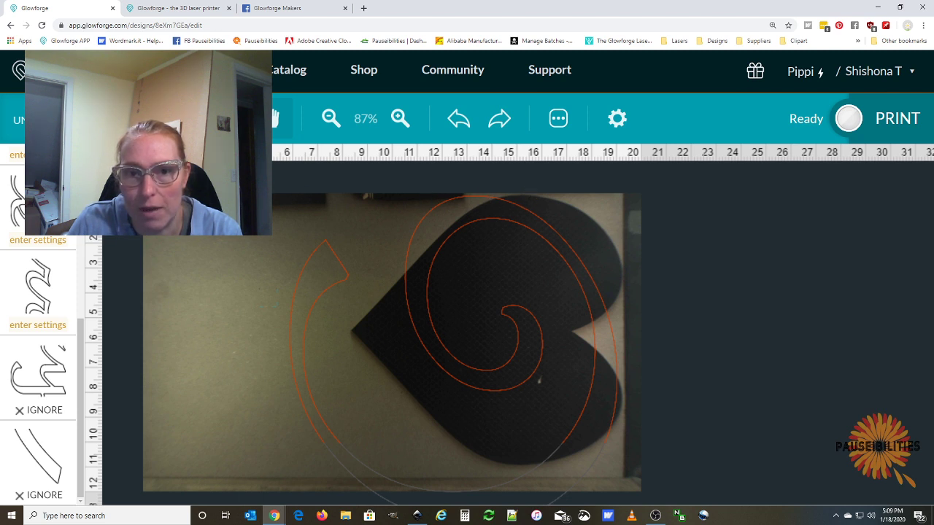
# - Delete the already-cut swirl artwork from the design
pyautogui.click(275, 235)
pyautogui.press('Delete')
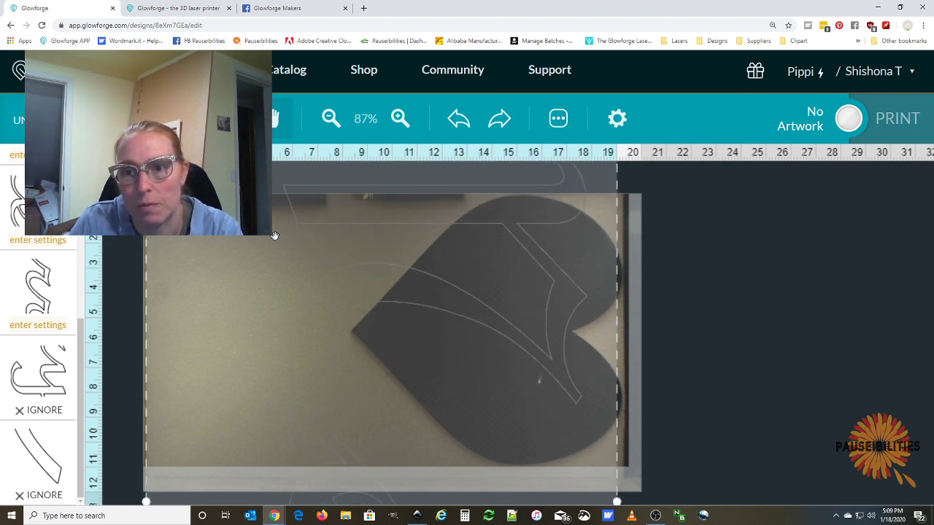
pyautogui.scroll(10, 50, 395)
pyautogui.scroll(-2, 56, 400)
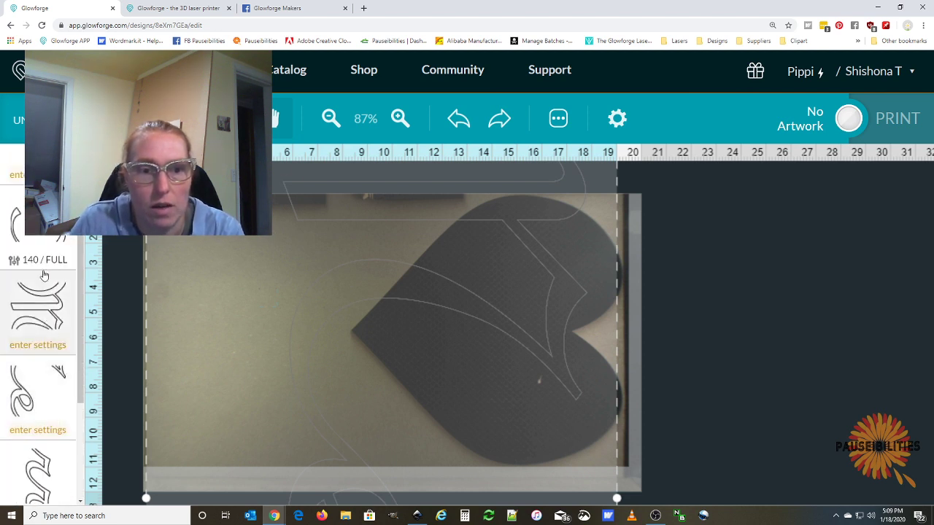
# - Set the spiral step to Ignore and give the next section the 1/4" BB setting
pyautogui.click(44, 258)
pyautogui.click(307, 179)
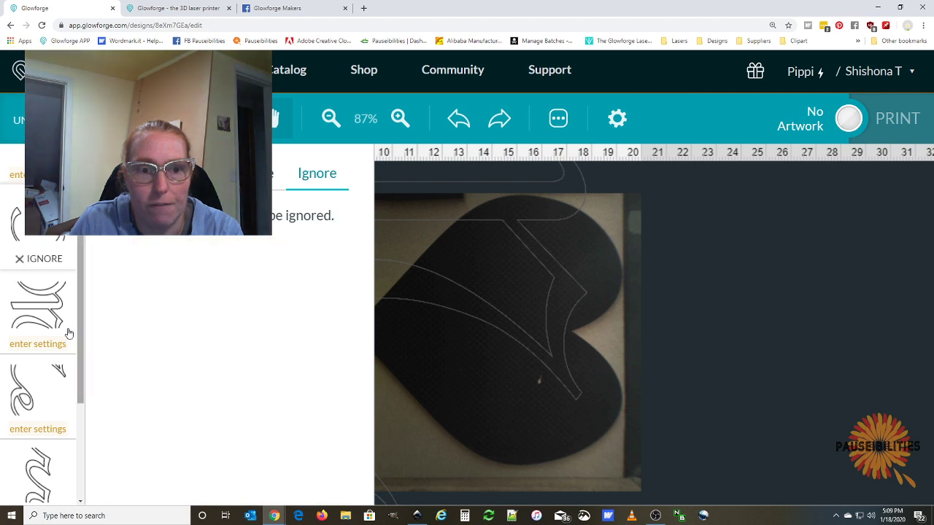
pyautogui.click(50, 345)
pyautogui.click(265, 384)
pyautogui.click(644, 358)
# - Select the section's artwork and nudge it down twice, then up twice, toward the existing cuts
pyautogui.click(600, 373)
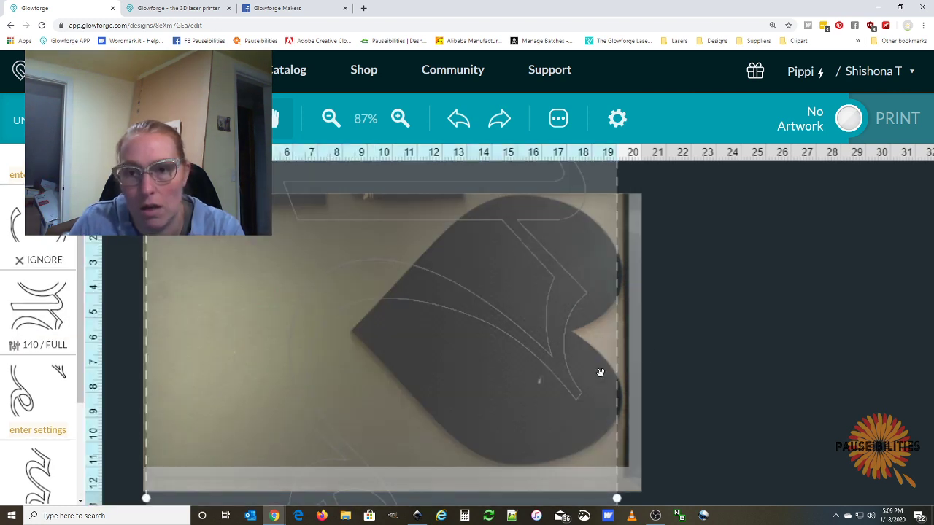
pyautogui.press('Down')
pyautogui.press('Down')
pyautogui.press('Down')
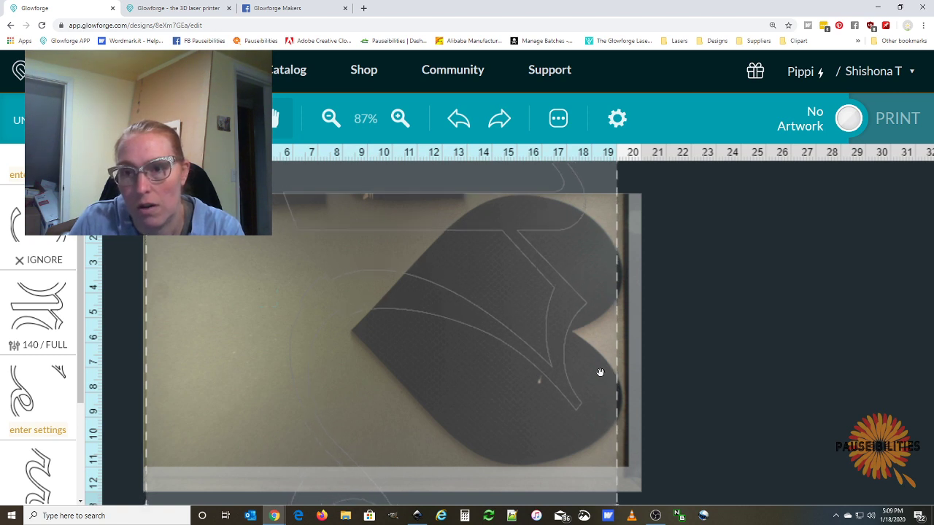
pyautogui.press('Down')
pyautogui.press('Down')
pyautogui.press('Down')
pyautogui.press('Down')
pyautogui.press('Down')
pyautogui.press('Down')
pyautogui.press('Down')
pyautogui.press('Down')
pyautogui.press('Down')
pyautogui.press('Down')
pyautogui.press('Down')
pyautogui.press('Down')
pyautogui.press('Down')
pyautogui.press('Down')
pyautogui.press('Down')
pyautogui.press('Down')
pyautogui.press('Down')
pyautogui.press('Down')
pyautogui.press('Down')
pyautogui.press('Down')
pyautogui.press('Down')
pyautogui.press('Down')
pyautogui.press('Down')
pyautogui.press('Down')
pyautogui.press('Down')
pyautogui.press('Down')
pyautogui.press('Down')
pyautogui.press('Down')
pyautogui.press('Down')
pyautogui.press('Down')
pyautogui.press('Up')
pyautogui.press('Up')
pyautogui.press('Up')
pyautogui.press('Up')
pyautogui.press('Up')
pyautogui.press('Up')
pyautogui.press('Up')
pyautogui.press('Up')
pyautogui.press('Up')
pyautogui.press('Up')
pyautogui.press('Up')
pyautogui.press('Up')
pyautogui.press('Up')
pyautogui.press('Up')
pyautogui.press('Up')
pyautogui.press('Up')
pyautogui.press('Up')
pyautogui.press('Up')
pyautogui.press('Up')
pyautogui.press('Up')
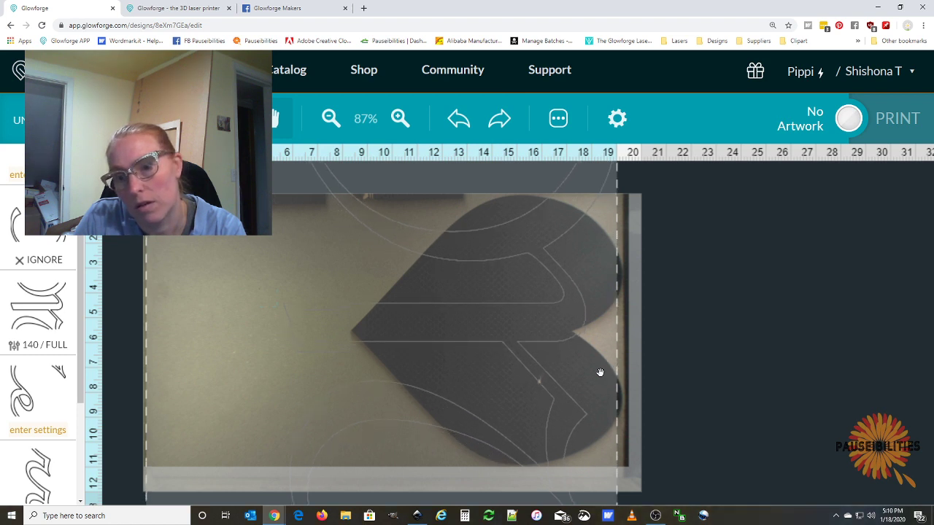
pyautogui.press('Up')
pyautogui.press('Up')
pyautogui.press('Up')
pyautogui.press('Up')
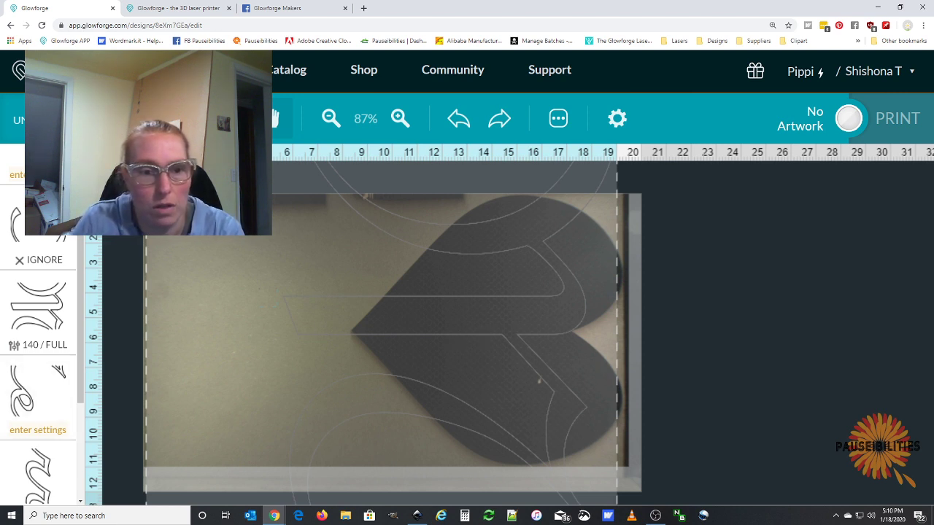
# - Fine-tune the section with arrow nudges (down, up three times, down twice) until it matches the heart's cuts
pyautogui.scroll(-3, 24, 370)
pyautogui.scroll(-3, 24, 369)
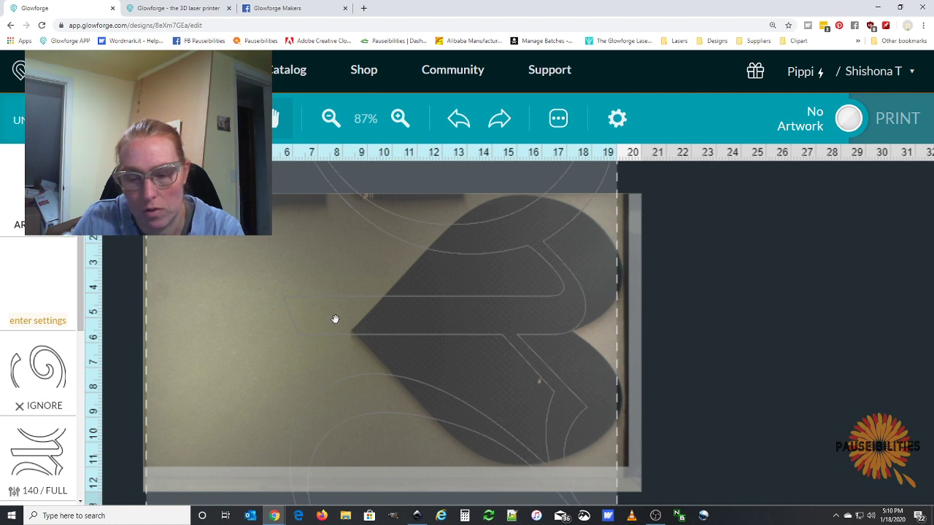
pyautogui.press('Down')
pyautogui.press('Down')
pyautogui.press('Down')
pyautogui.press('Down')
pyautogui.press('Down')
pyautogui.press('Down')
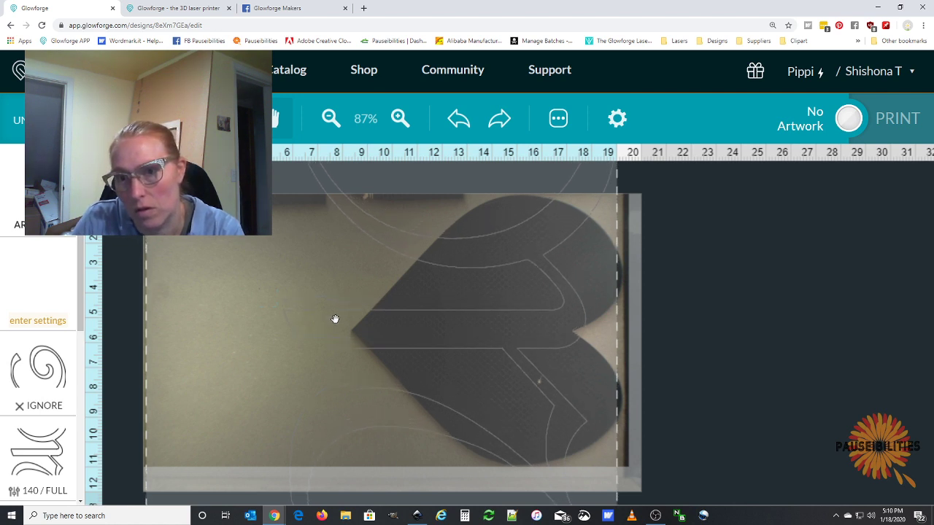
pyautogui.press('Up')
pyautogui.press('Up')
pyautogui.press('Up')
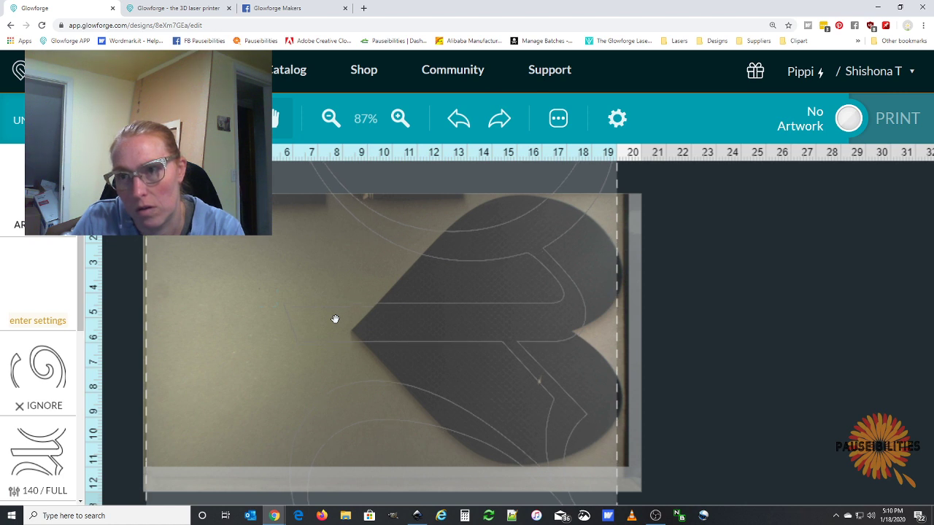
pyautogui.press('Up')
pyautogui.press('Up')
pyautogui.press('Up')
pyautogui.press('Up')
pyautogui.press('Up')
pyautogui.press('Up')
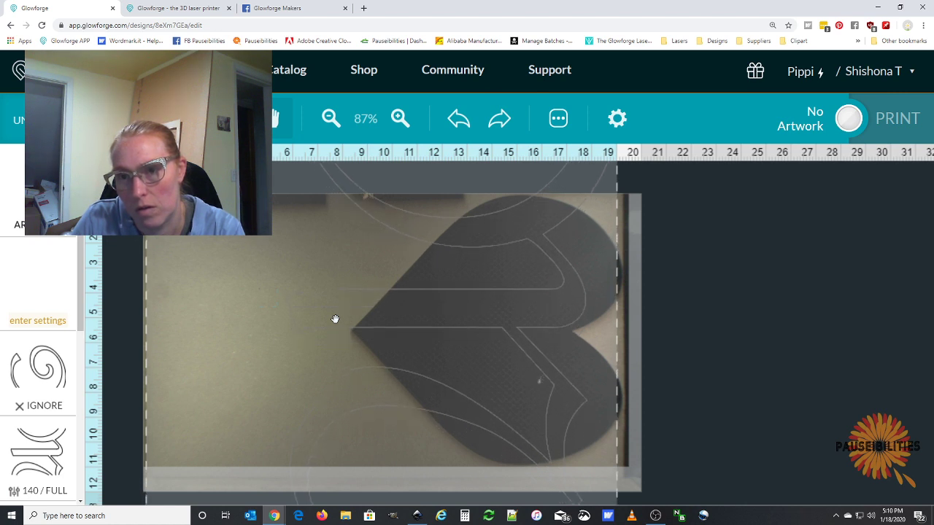
pyautogui.press('Up')
pyautogui.press('Up')
pyautogui.press('Up')
pyautogui.press('Up')
pyautogui.press('Up')
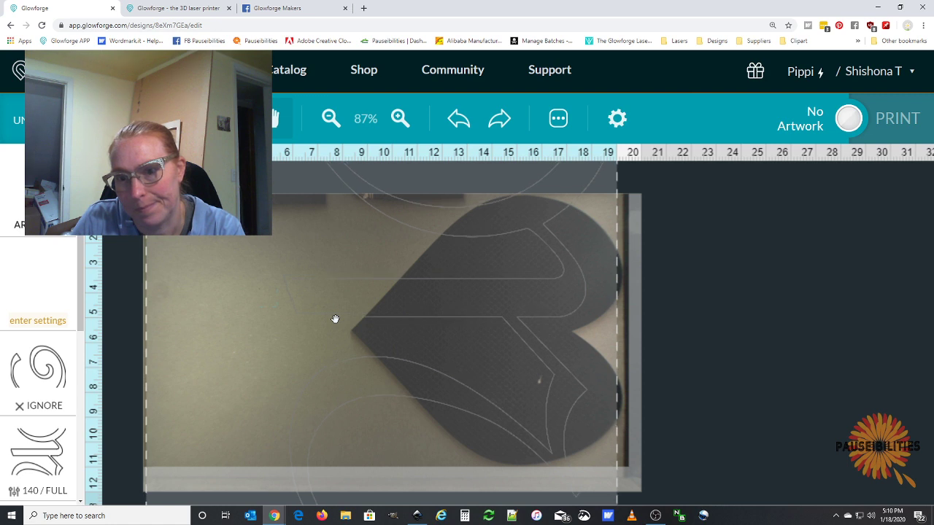
pyautogui.press('Down')
pyautogui.press('Down')
pyautogui.press('Down')
pyautogui.press('Down')
pyautogui.press('Down')
pyautogui.press('Down')
pyautogui.press('Down')
pyautogui.press('Down')
pyautogui.press('Down')
pyautogui.press('Down')
pyautogui.press('Down')
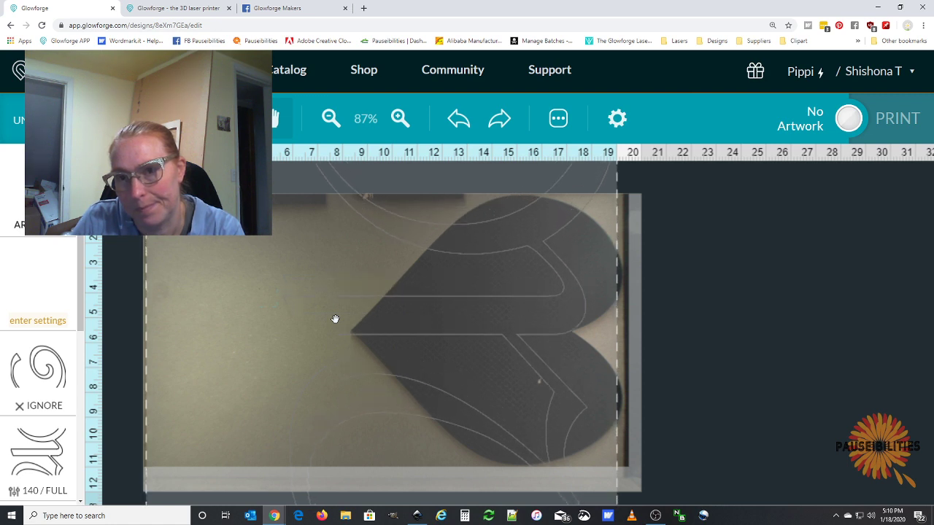
pyautogui.press('Down')
pyautogui.press('Down')
pyautogui.press('Down')
pyautogui.press('Down')
pyautogui.press('Down')
pyautogui.press('Down')
pyautogui.press('Down')
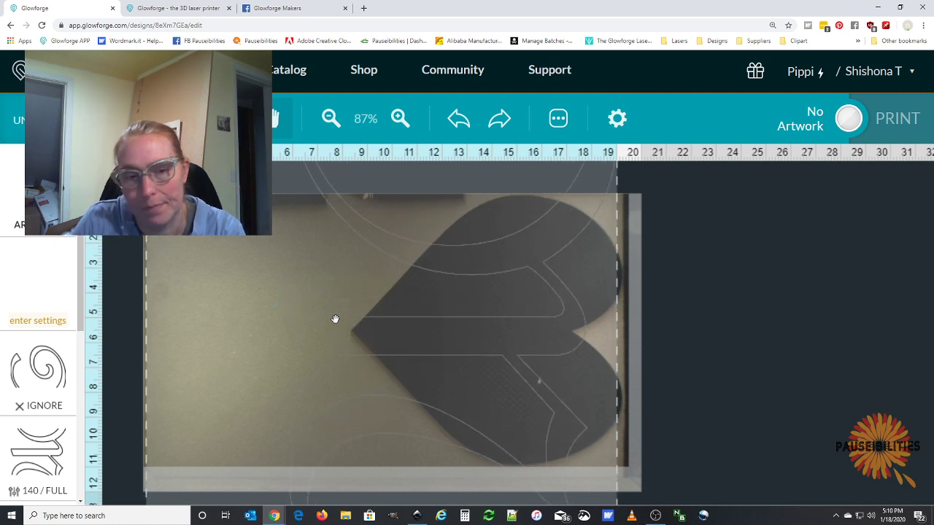
pyautogui.scroll(-2, 49, 332)
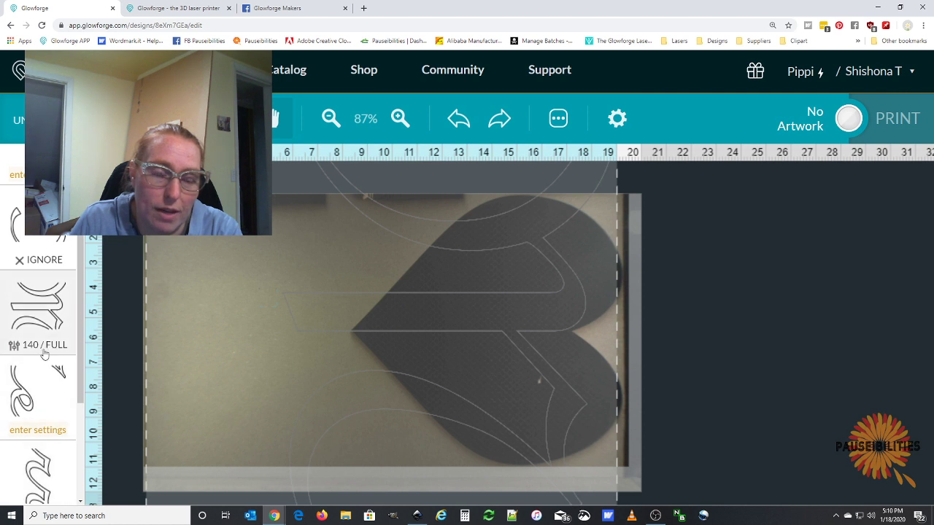
# - Set the aligned 140 / FULL section to Ignore and pick 1/4" BB for the following letter section
pyautogui.click(51, 429)
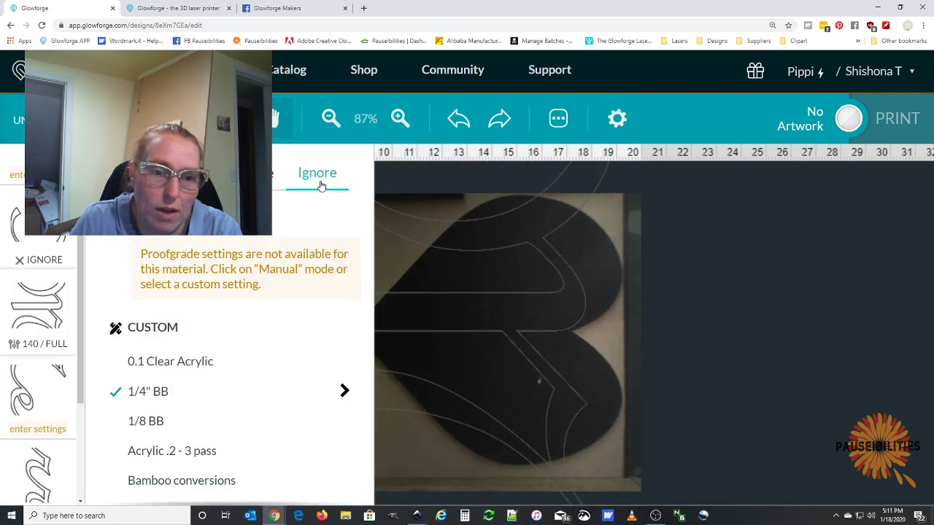
pyautogui.click(319, 187)
pyautogui.click(43, 428)
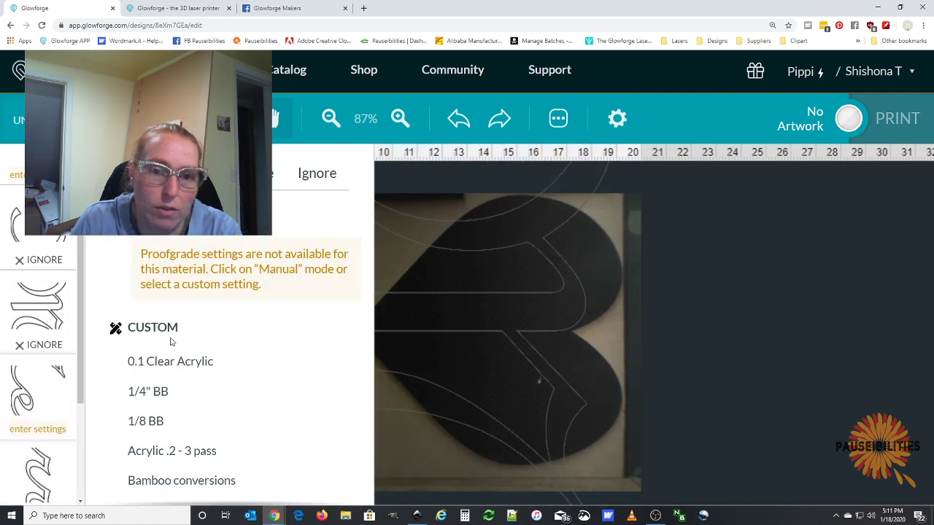
pyautogui.click(164, 421)
pyautogui.click(164, 394)
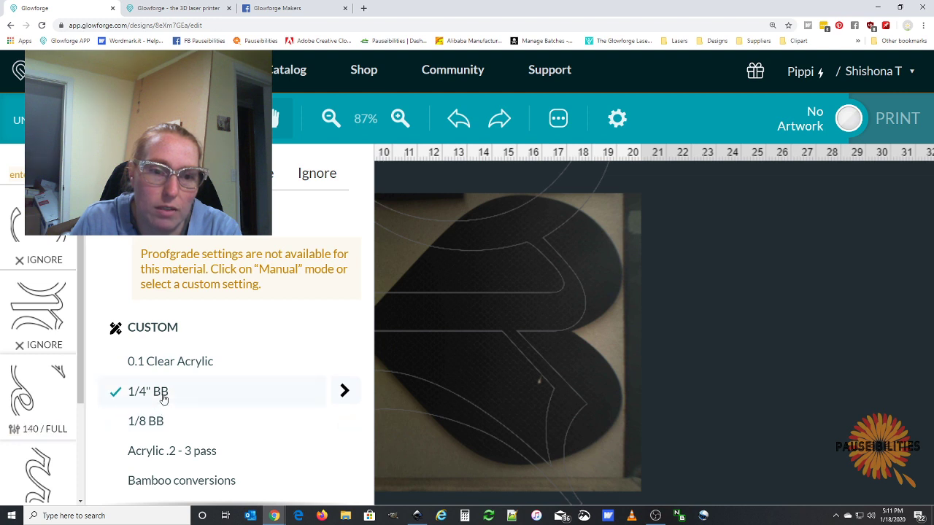
pyautogui.click(423, 263)
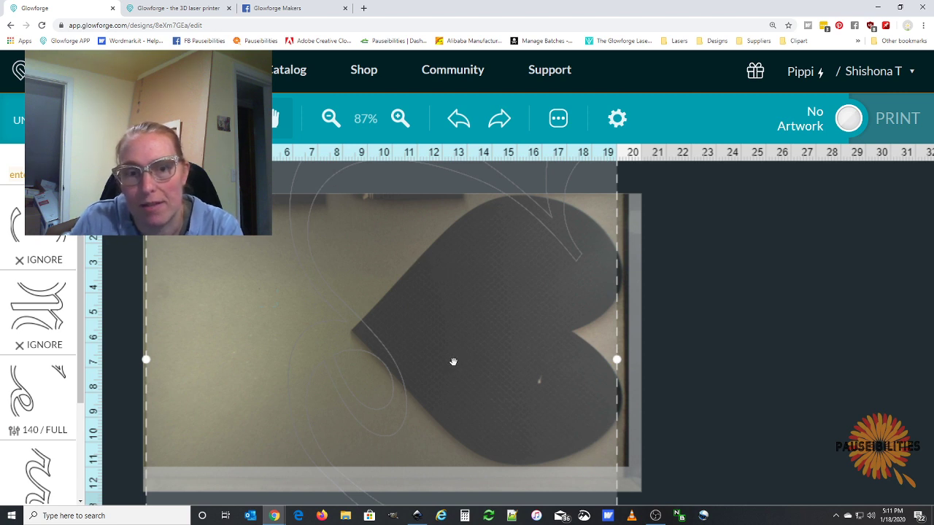
pyautogui.scroll(-3, 142, 339)
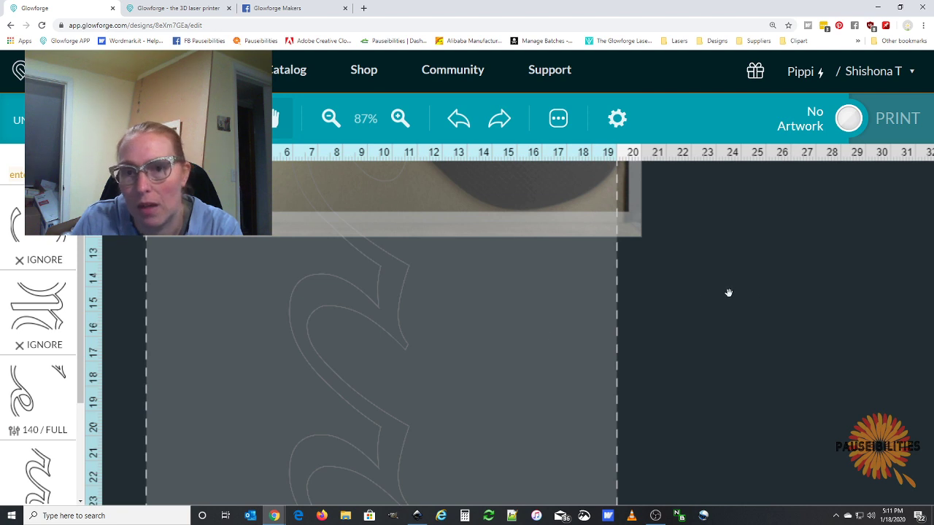
pyautogui.scroll(5, 664, 292)
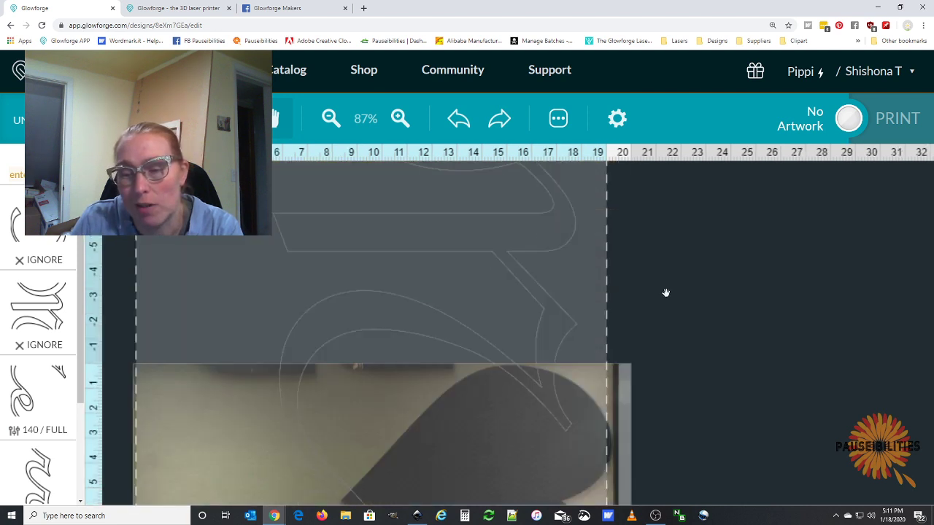
pyautogui.scroll(-2, 666, 293)
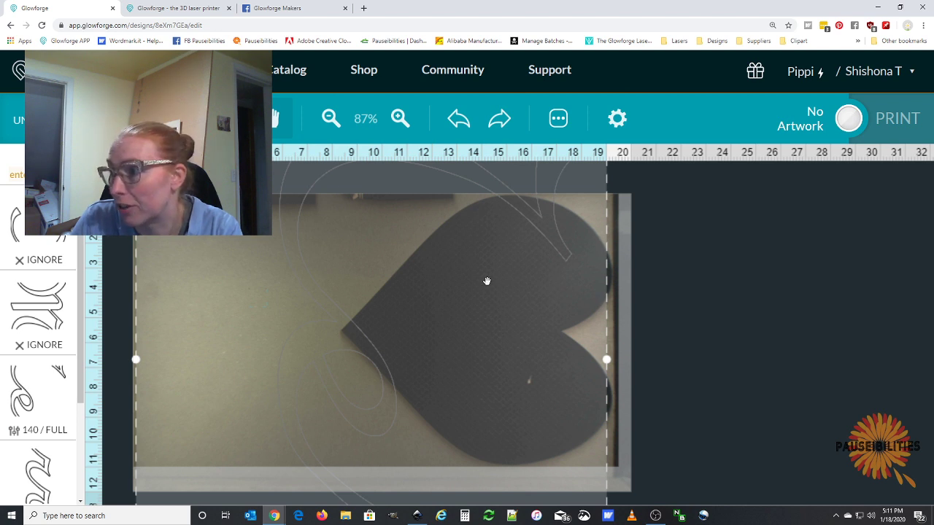
pyautogui.scroll(4, 487, 281)
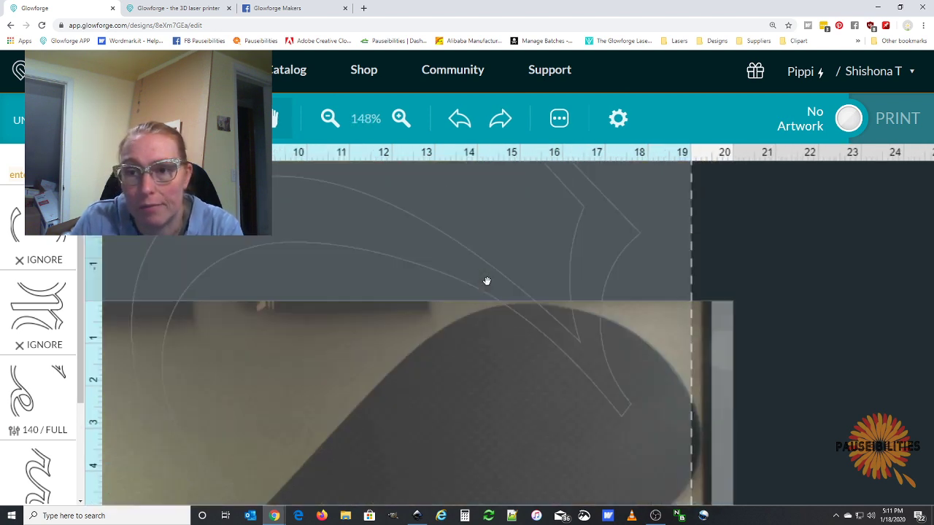
pyautogui.scroll(-1, 487, 281)
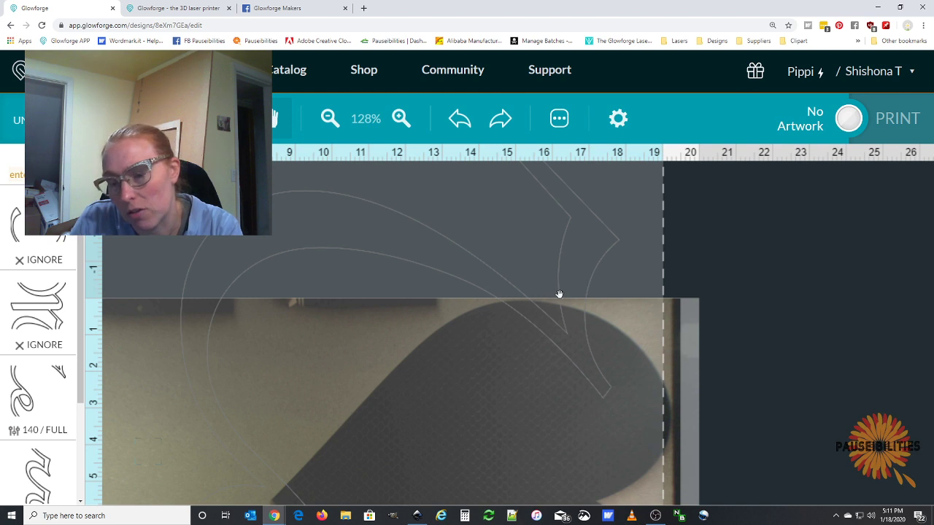
pyautogui.scroll(-4, 559, 294)
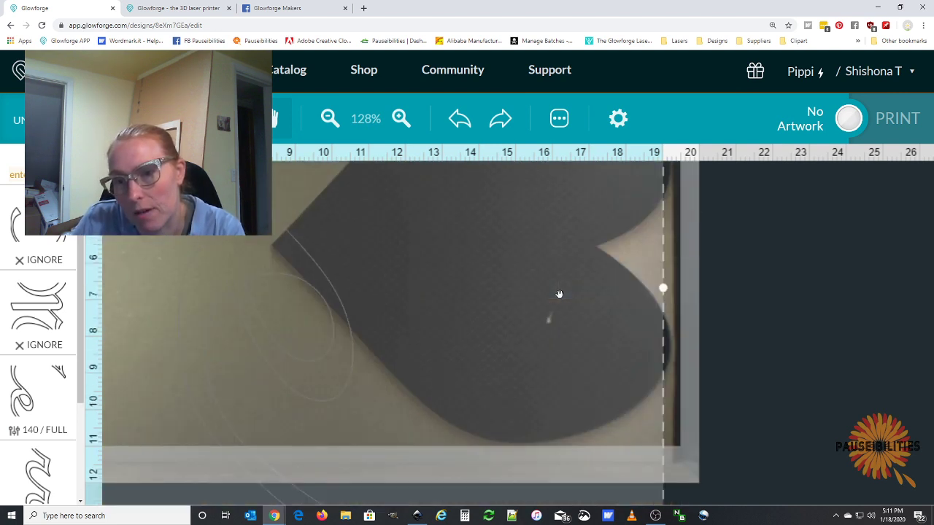
pyautogui.scroll(4, 559, 294)
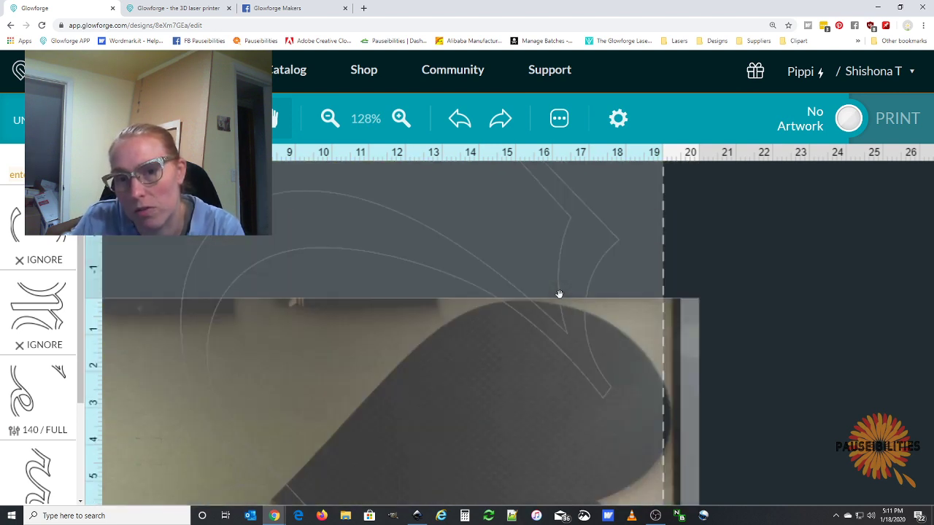